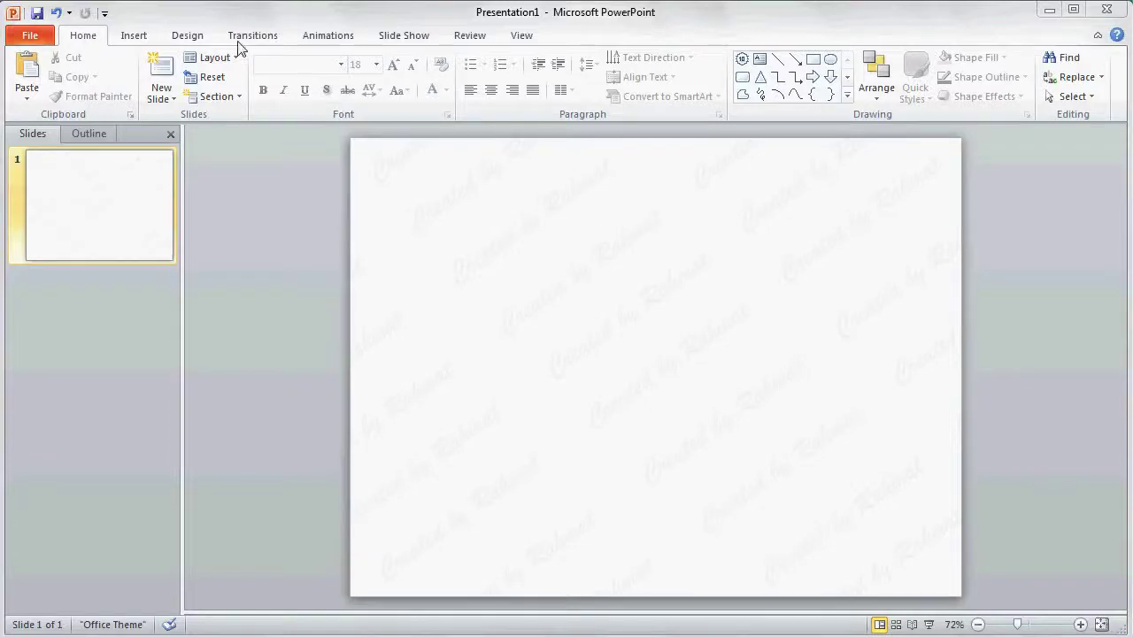
Step: Draw a rectangle near the slide's upper left
left_click(133, 37)
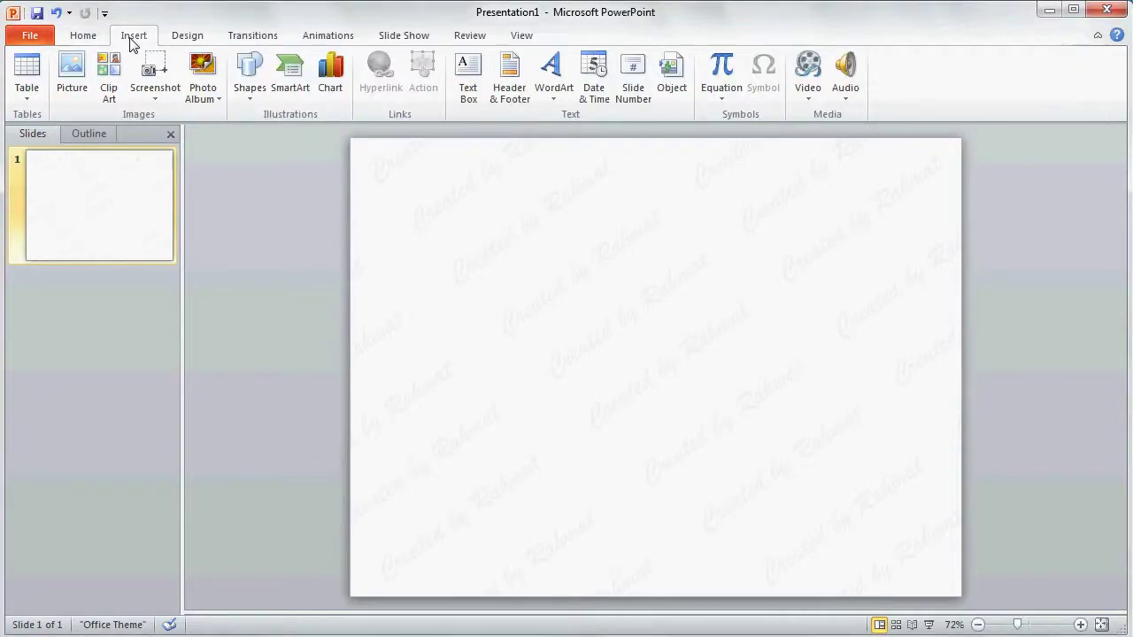
left_click(244, 92)
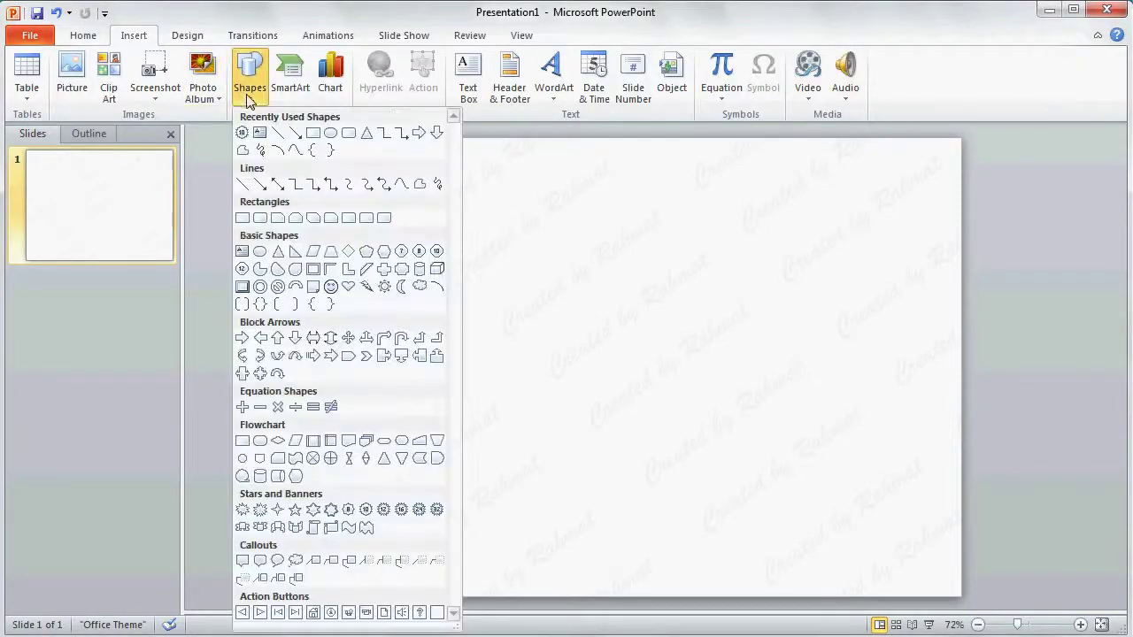
left_click(315, 133)
left_click_drag(405, 208, 472, 272)
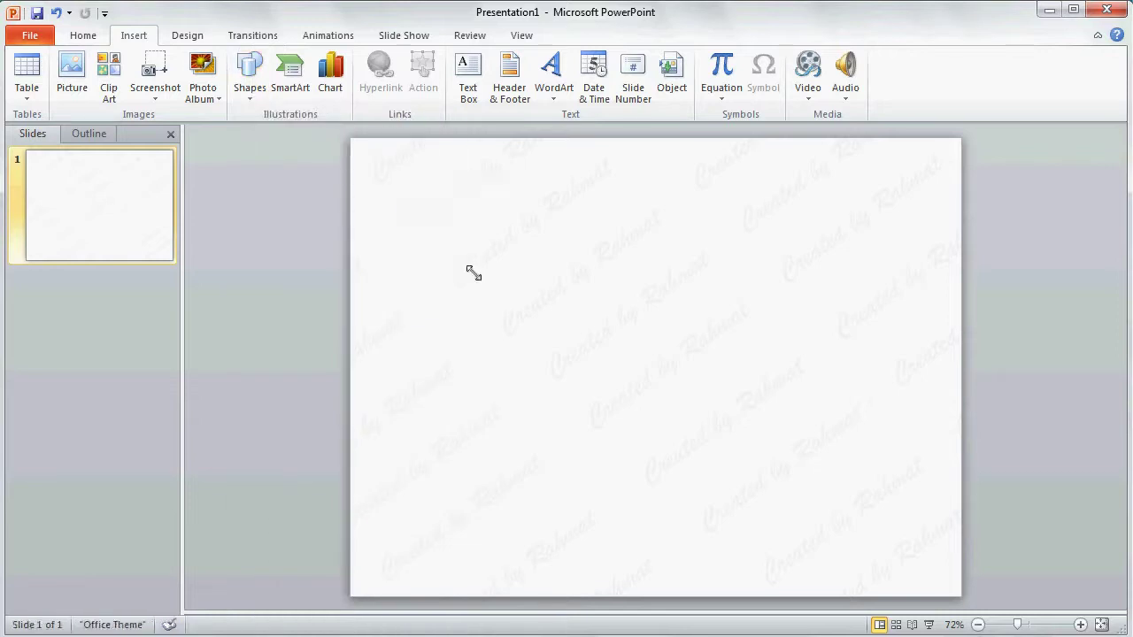
left_click(586, 36)
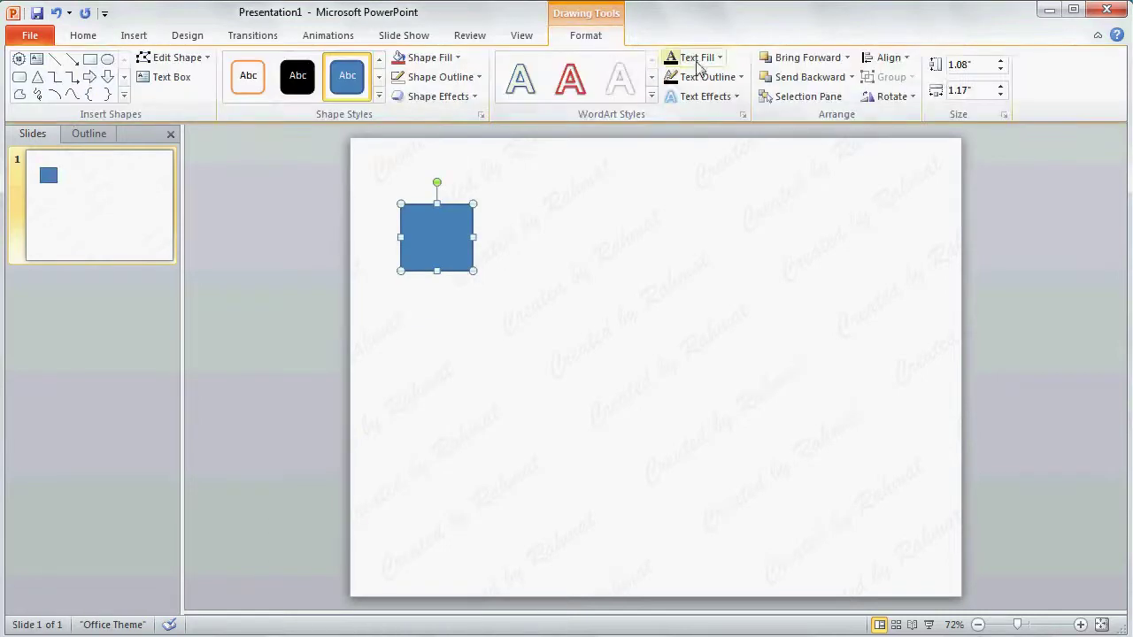
Step: Resize the rectangle to a 4.75 by 4.75 inch square
left_click_drag(971, 65, 910, 55)
type("4.75")
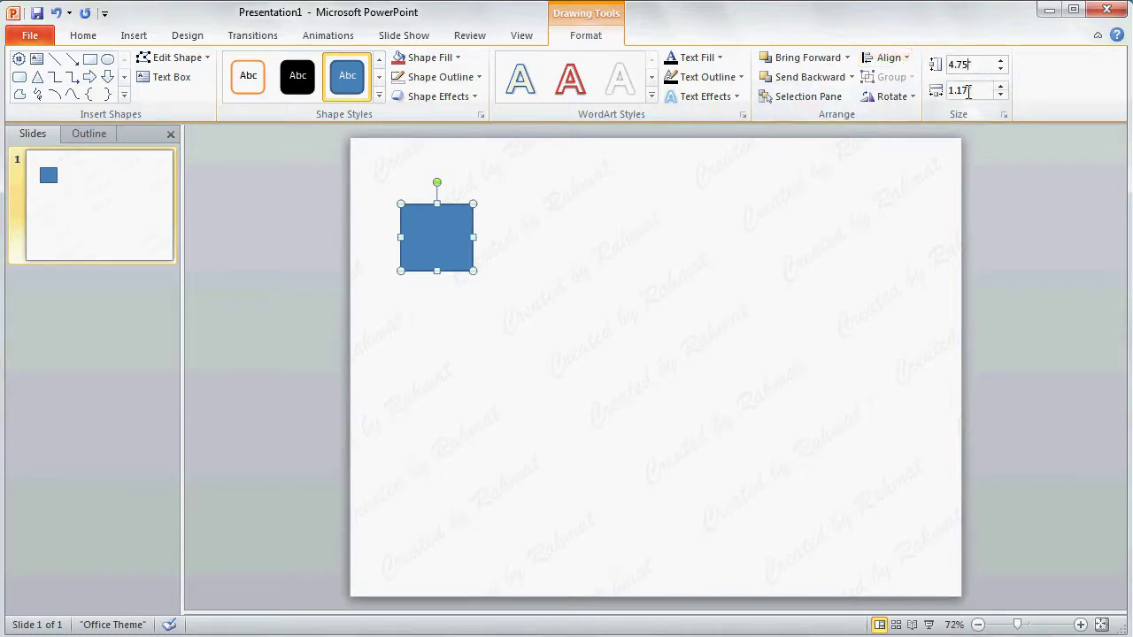
left_click(972, 90)
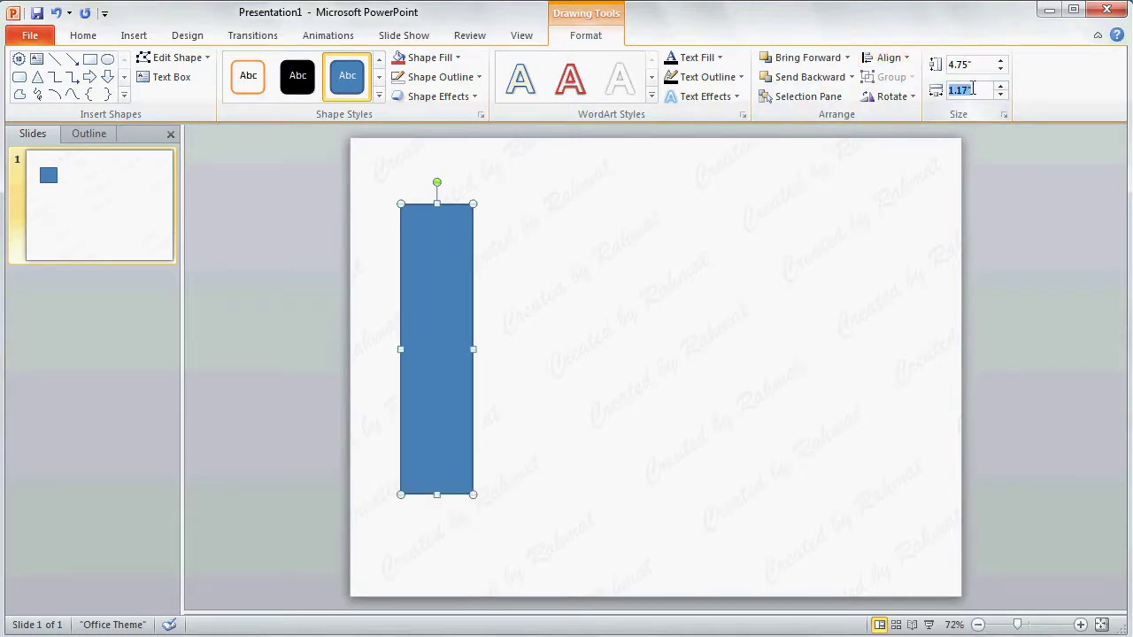
type("4.75")
key("Return")
Step: Remove the square's outline with No Outline
left_click(441, 77)
left_click(440, 225)
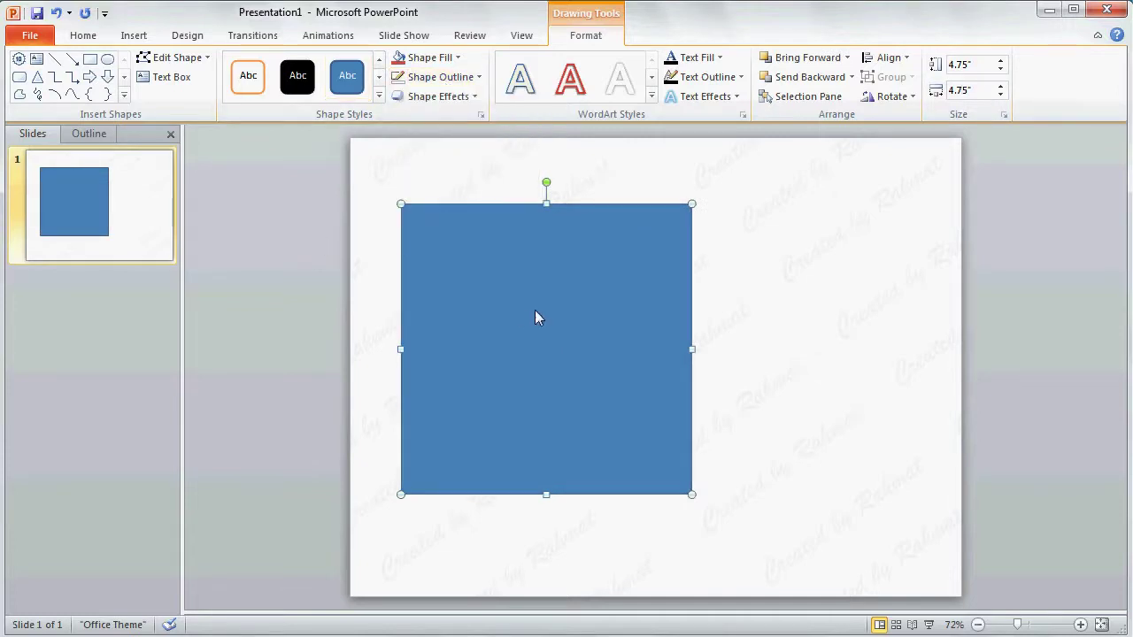
key("Escape")
left_click(132, 38)
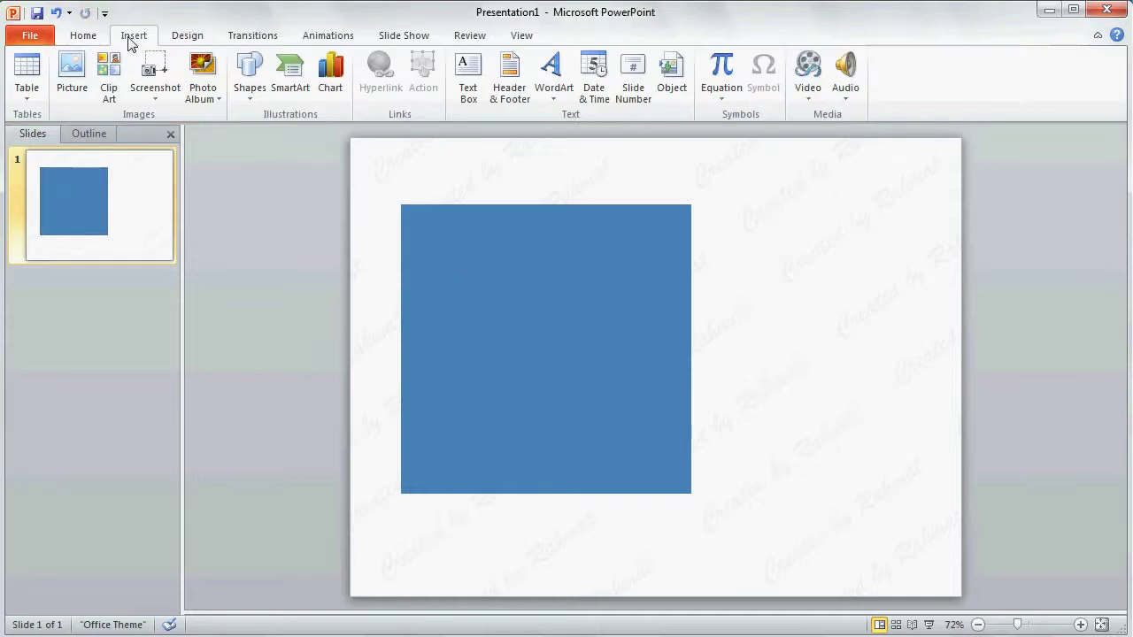
Step: Draw an eight-point star to the right of the square
left_click(250, 80)
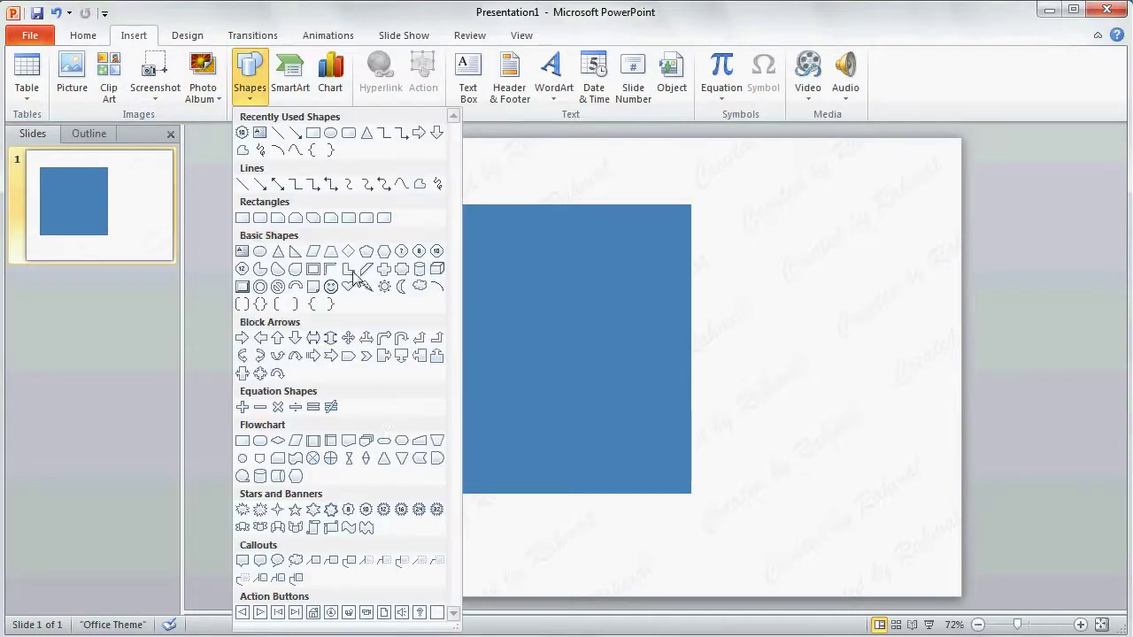
left_click(366, 509)
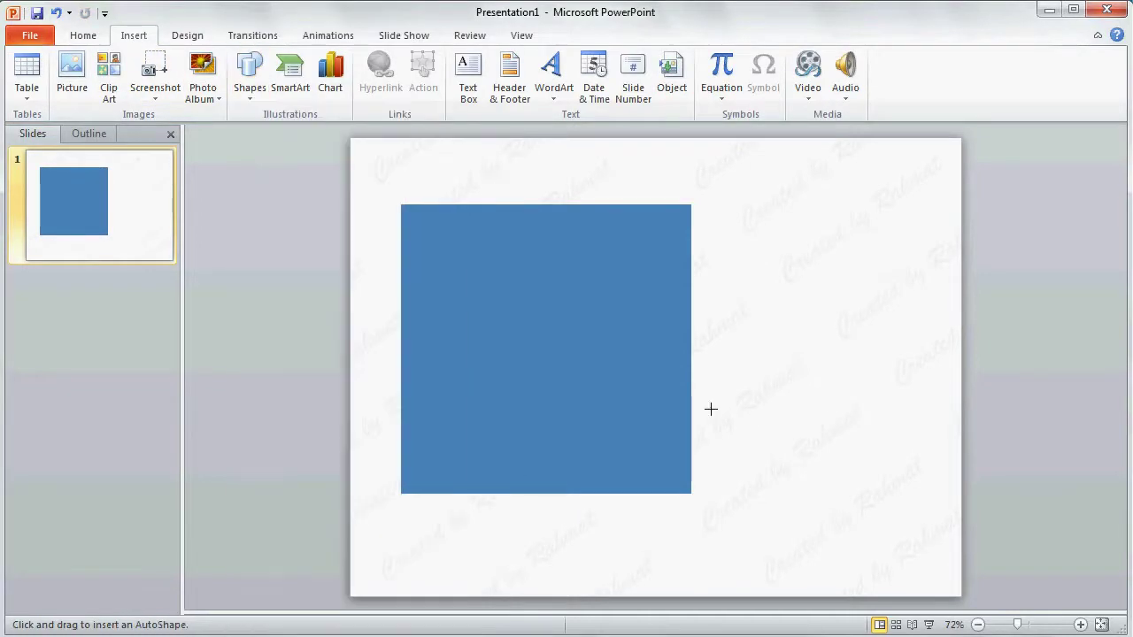
key("Escape")
left_click_drag(748, 354, 837, 424)
left_click(602, 35)
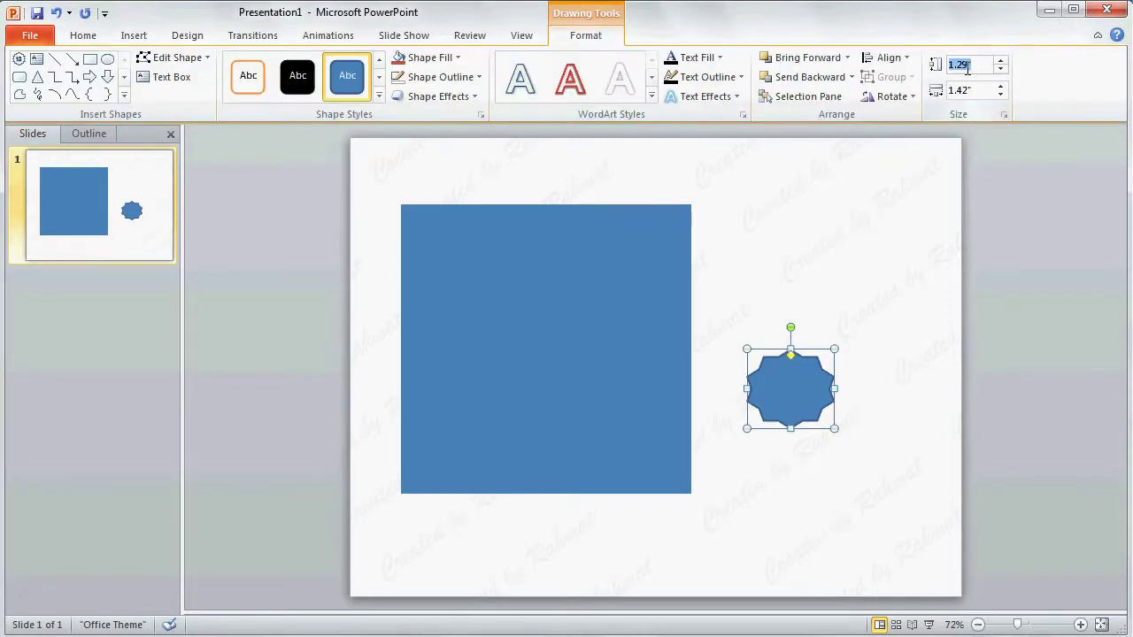
Step: Size the star to 4.37 by 4.37 inches, then shift the square left, partly off-slide
type("37")
left_click(961, 91)
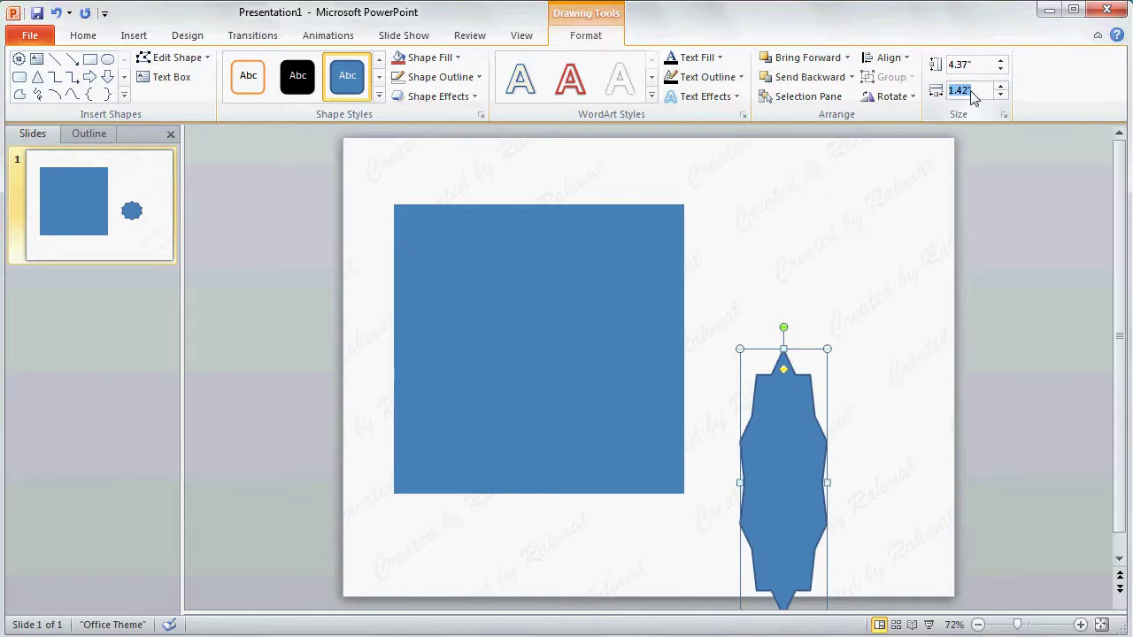
type("4.37")
key("Return")
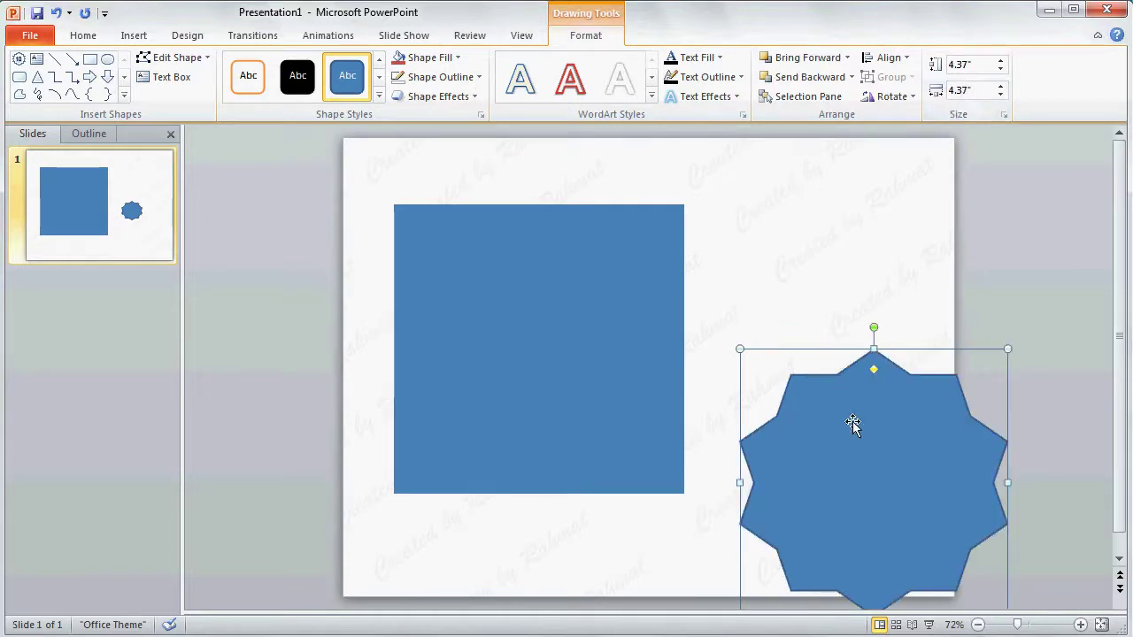
mouse_move(852, 425)
left_mouse_down()
mouse_move(805, 298)
mouse_move(859, 298)
left_mouse_up()
left_click_drag(478, 292, 412, 298)
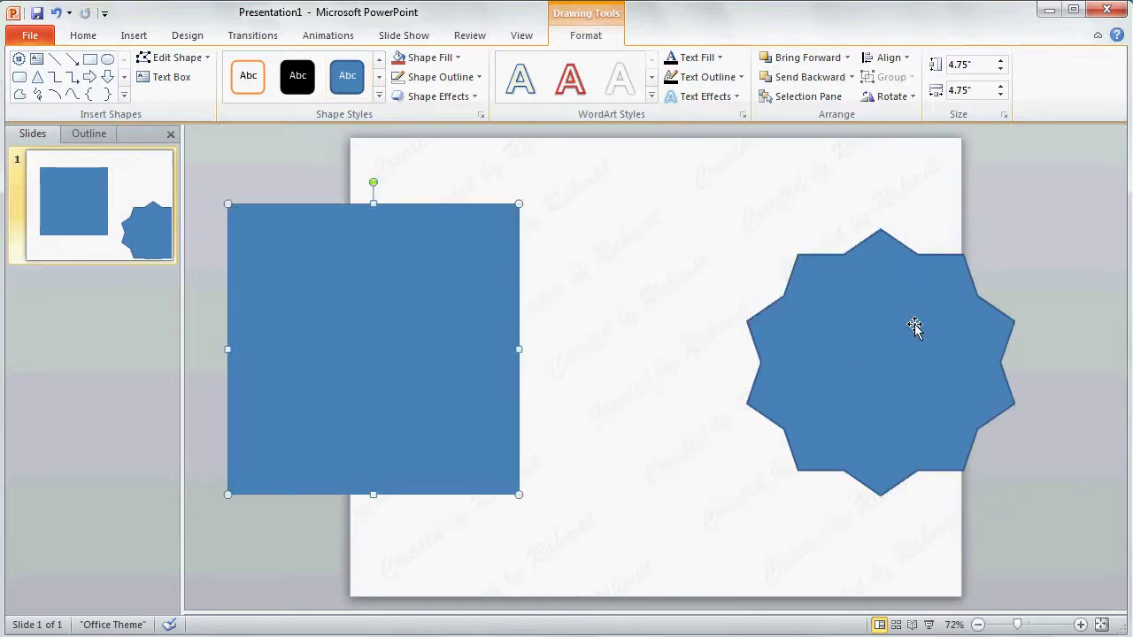
Step: Duplicate the star, placing one copy near the centre and another off-slide right
right_click(914, 324)
left_click(967, 355)
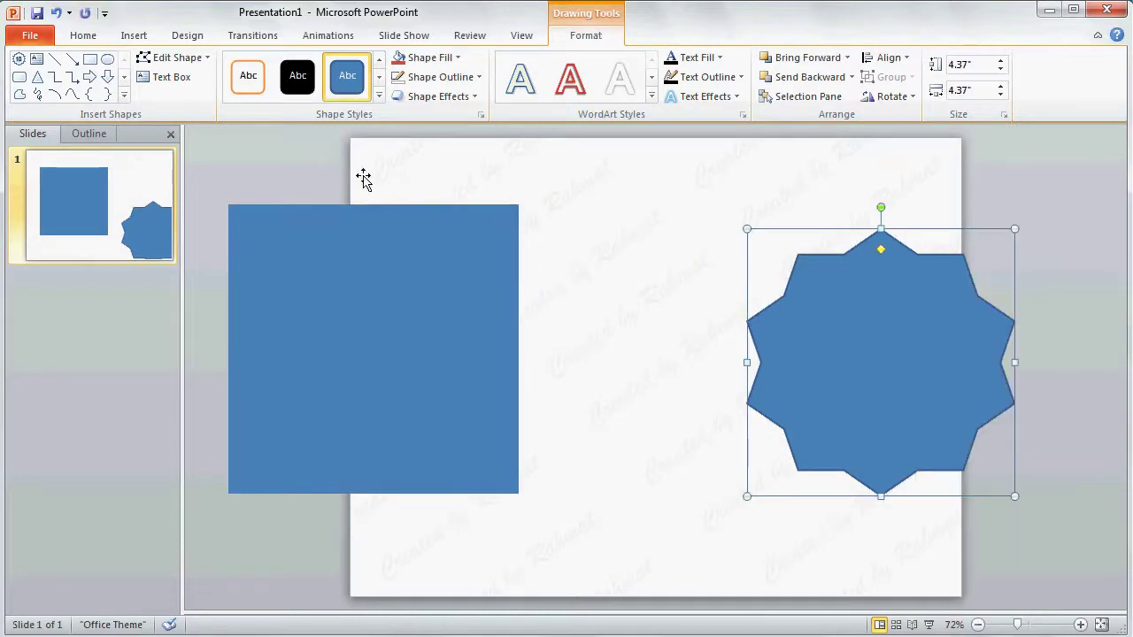
left_click(83, 35)
left_click(28, 69)
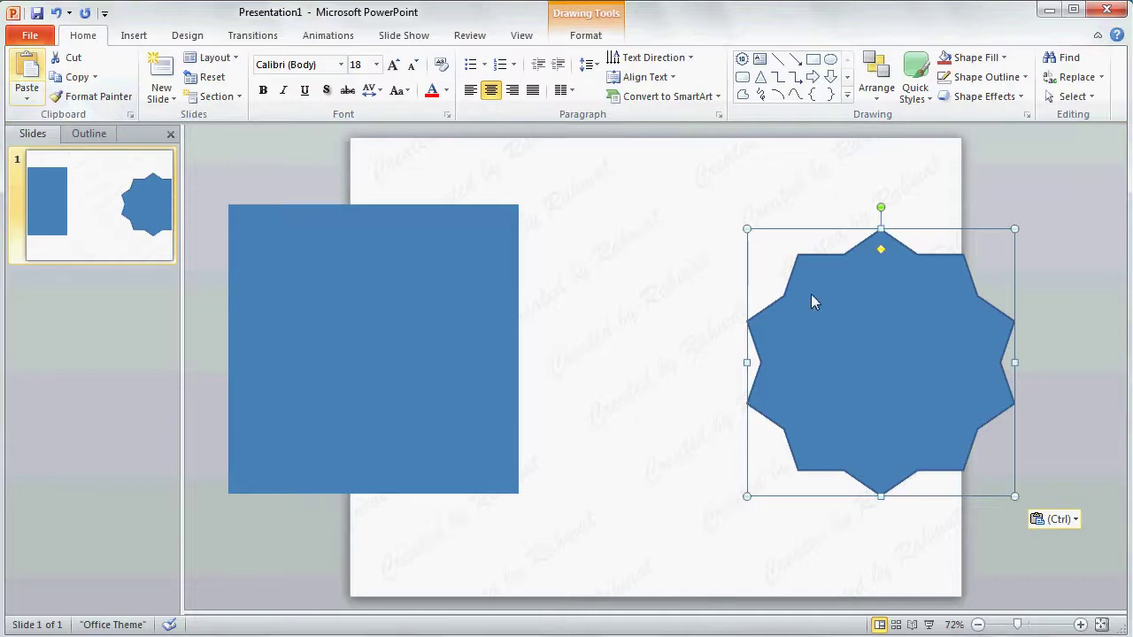
key("ctrl+v")
left_click_drag(766, 332, 727, 379)
left_click_drag(942, 372, 1080, 336)
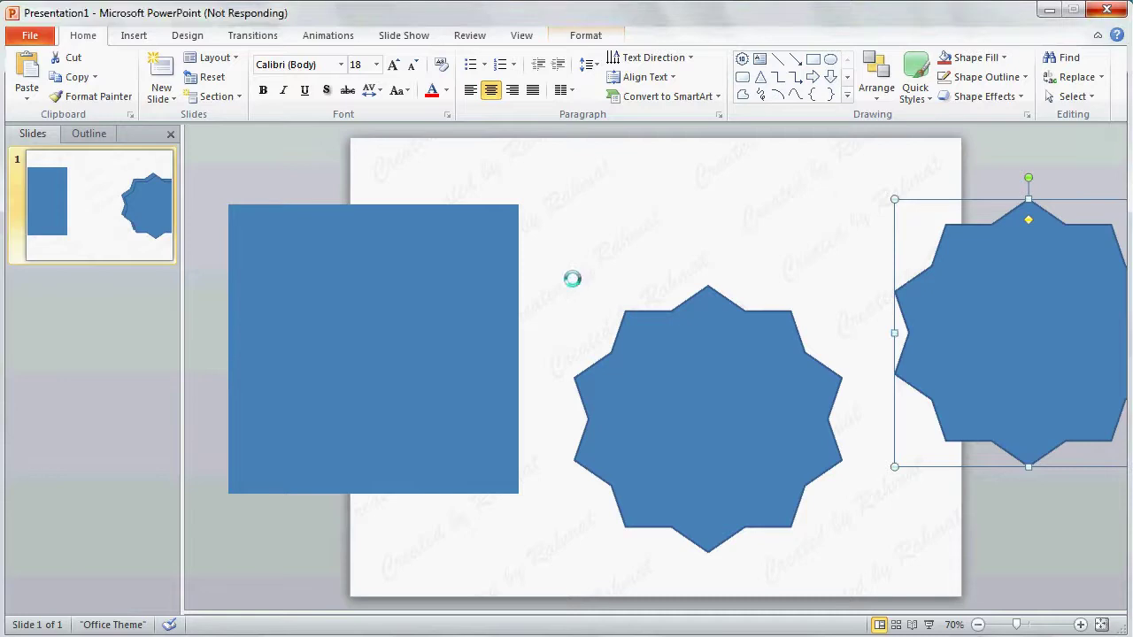
Step: Align the middle star and the square with Align Center and Align Middle
left_click(650, 366)
left_click(401, 297, "shift")
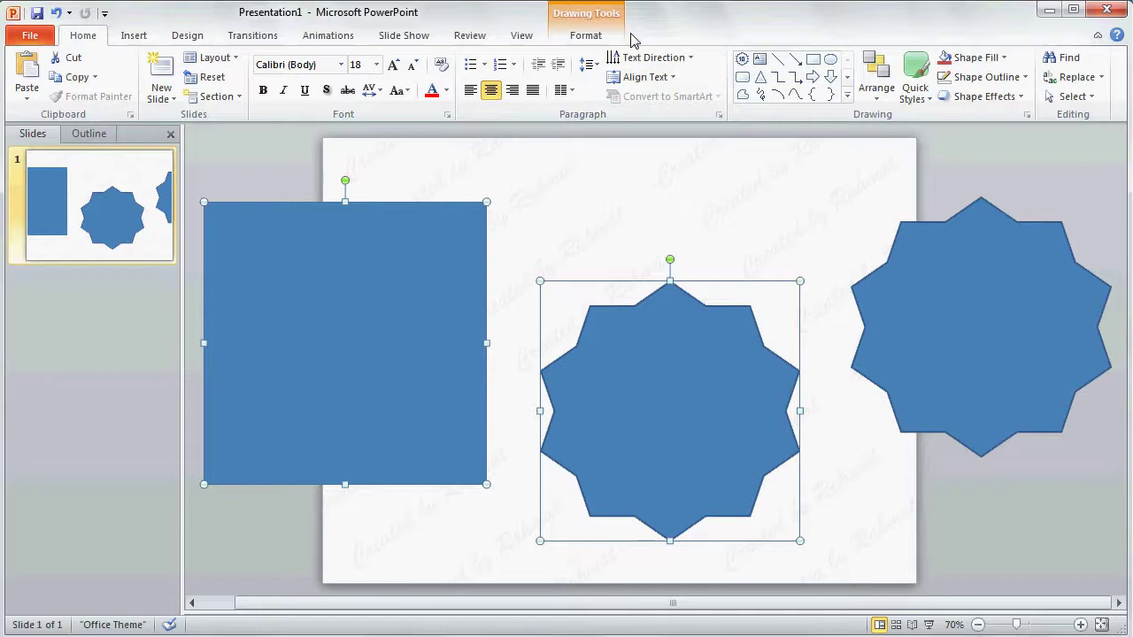
left_click(596, 35)
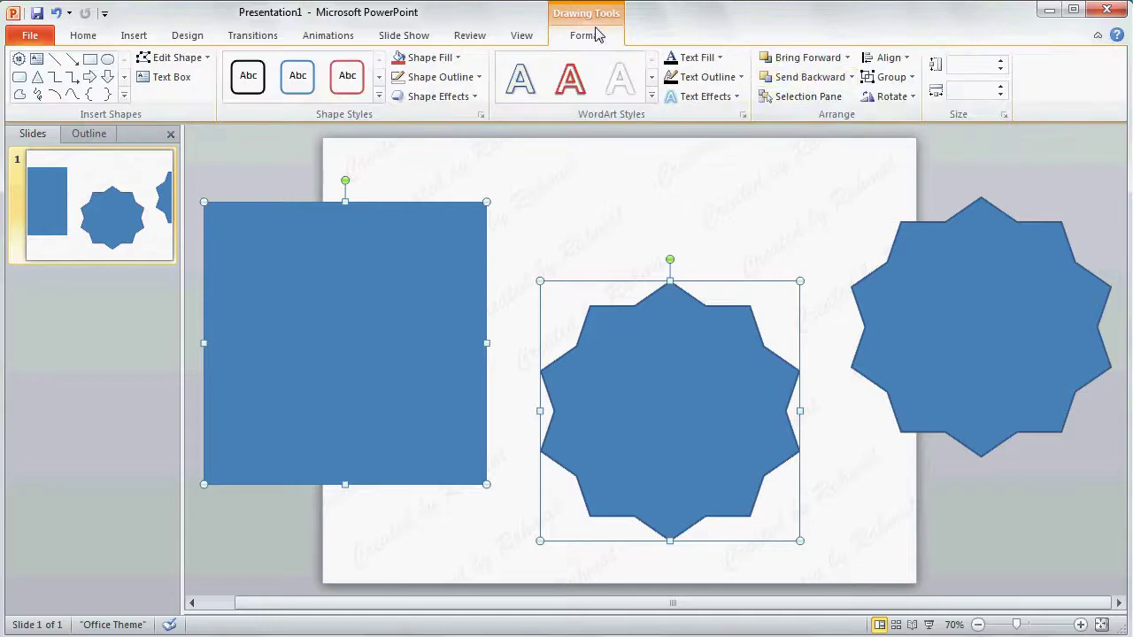
left_click(885, 58)
left_click(918, 98)
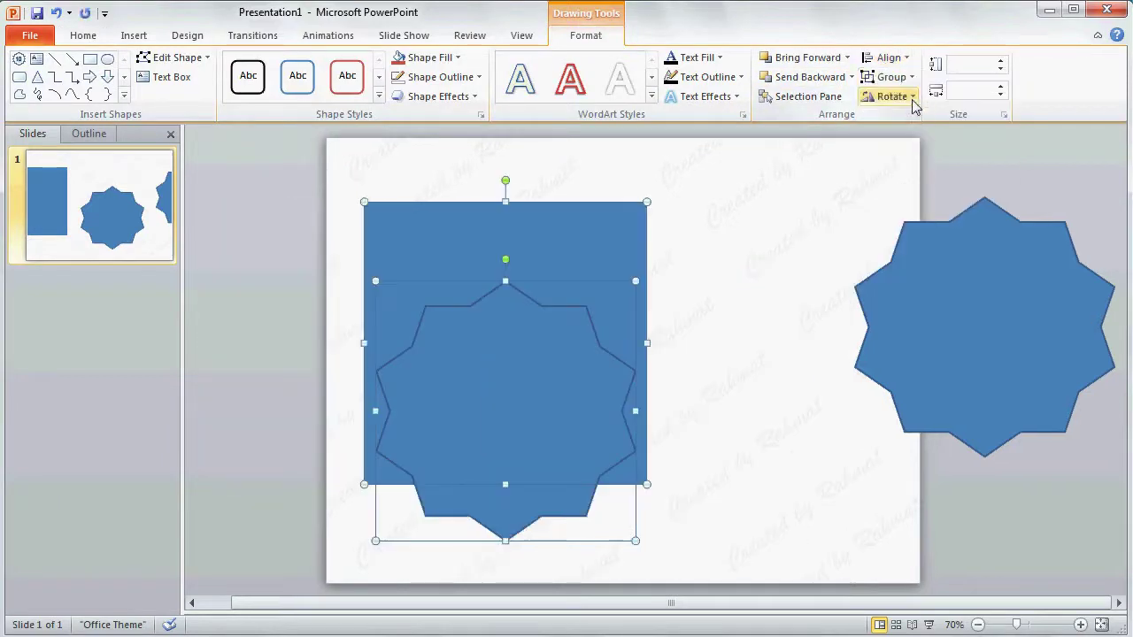
left_click(885, 57)
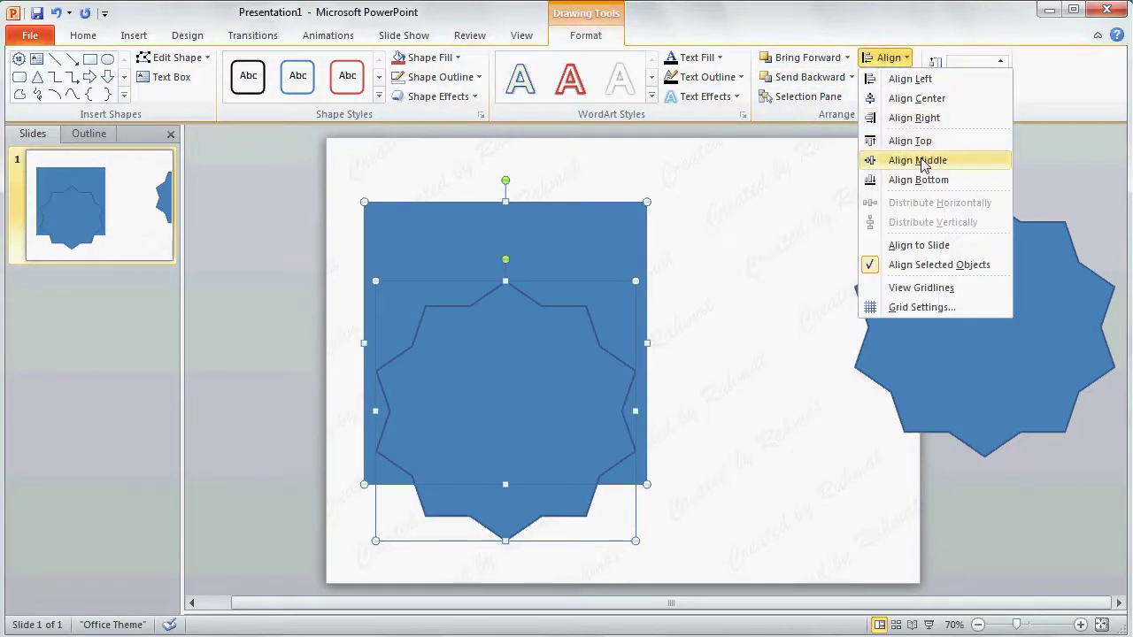
key("Escape")
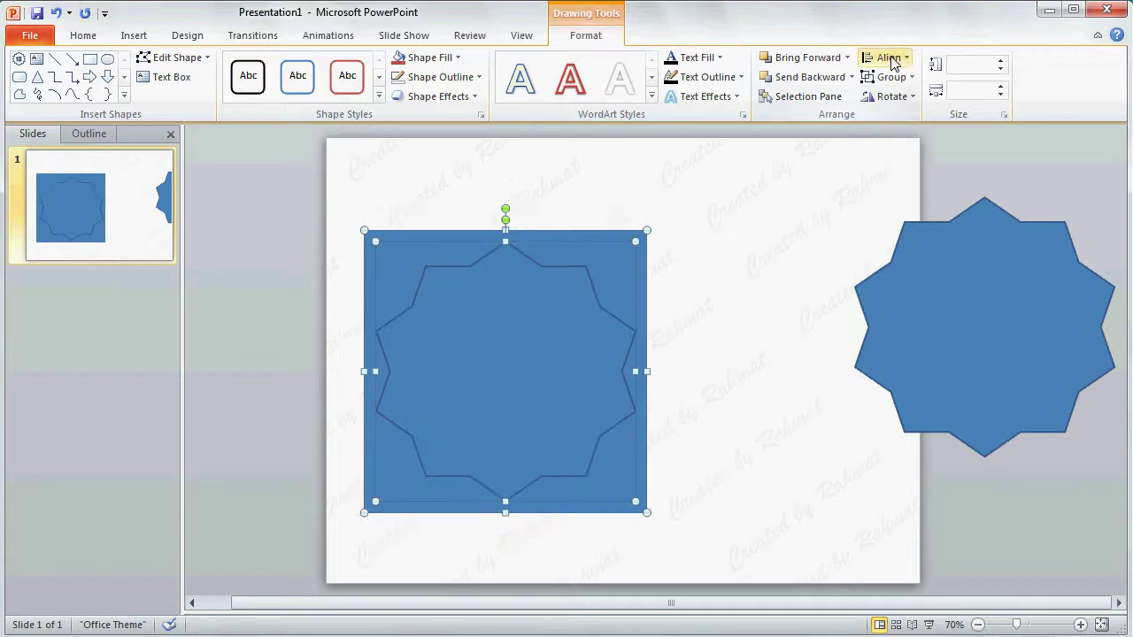
left_click(890, 59)
left_click(890, 59)
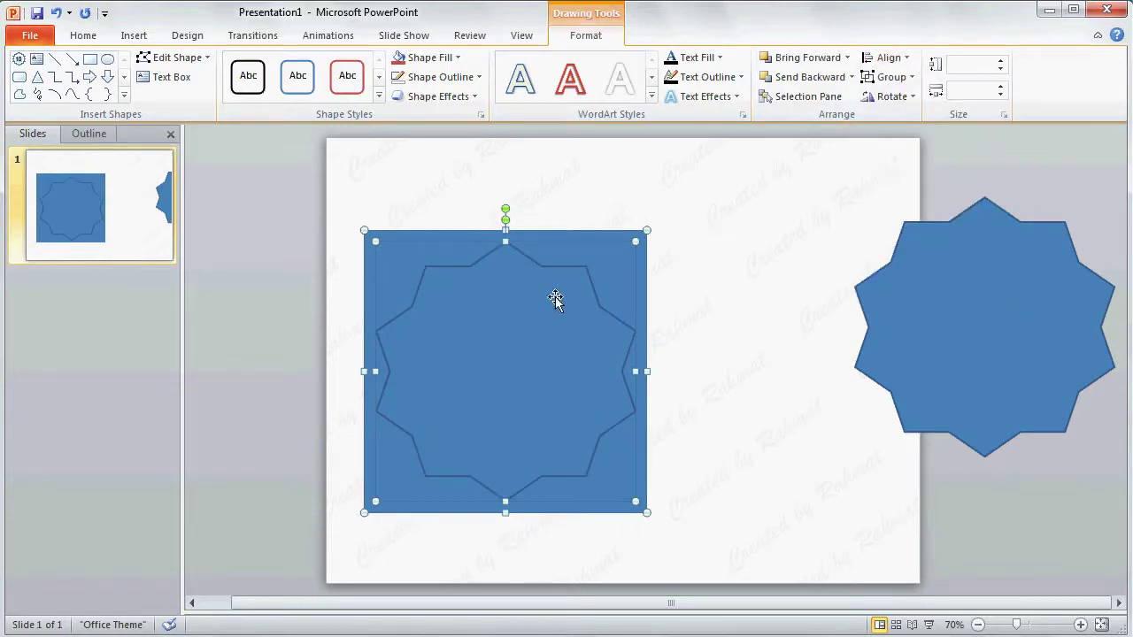
left_click(253, 195)
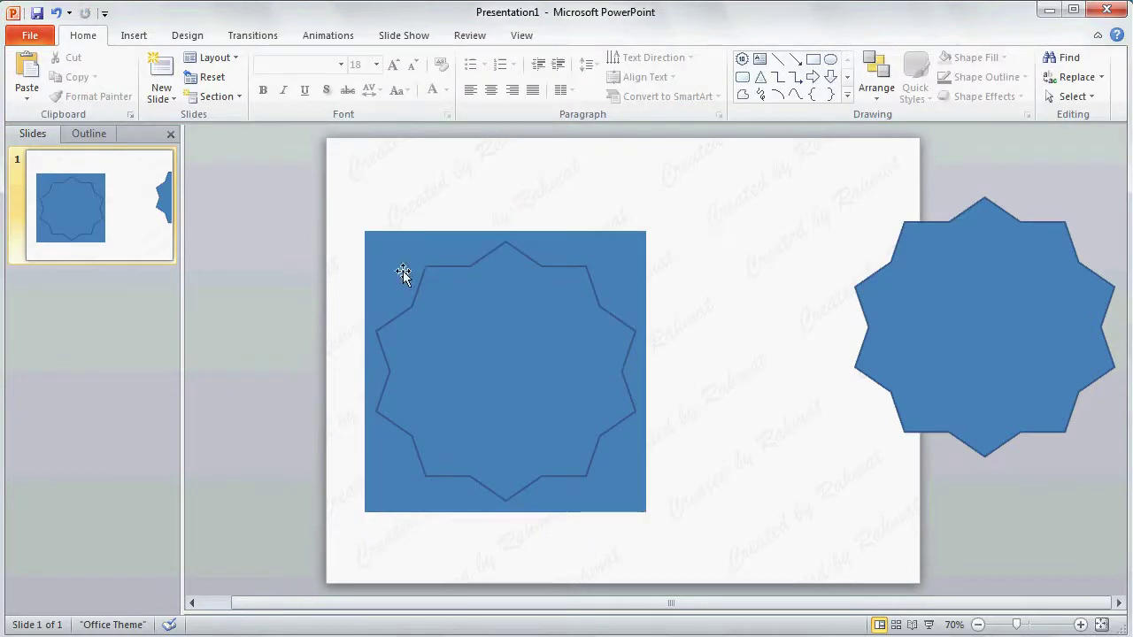
left_click(32, 35)
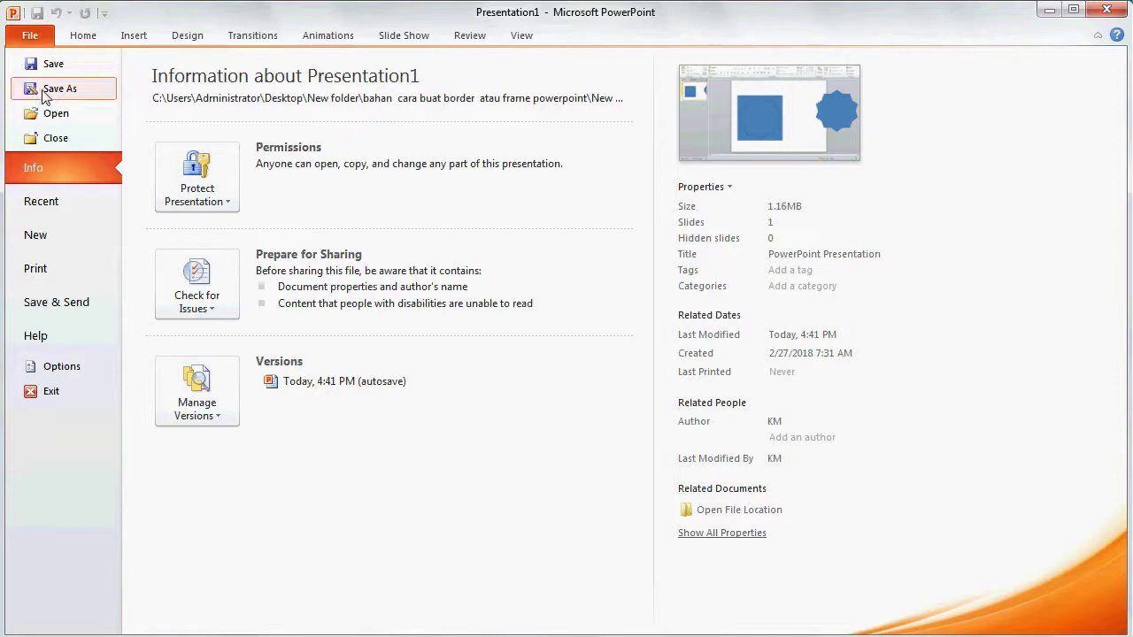
Step: In Options > Customize Ribbon, list All Commands and find Shape Subtract
left_click(64, 367)
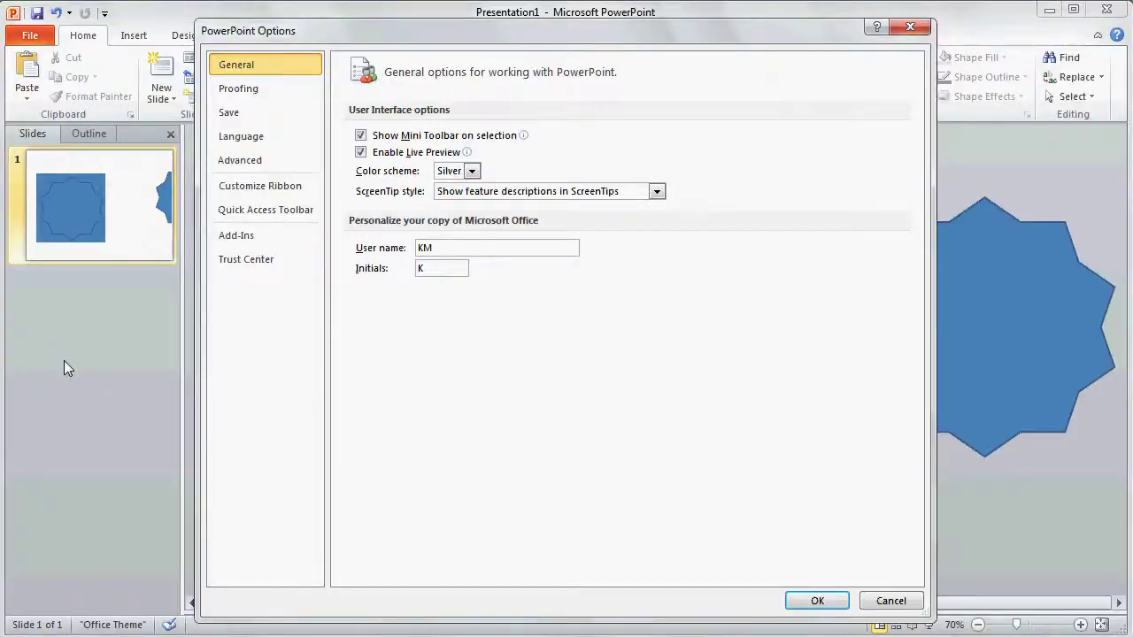
left_click(283, 189)
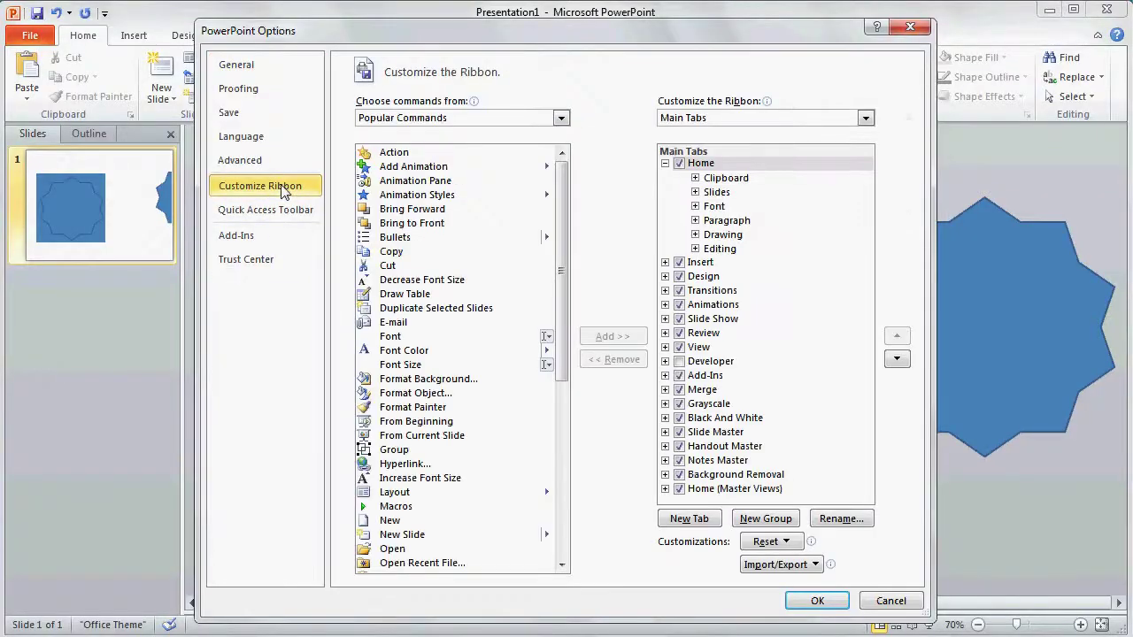
left_click(489, 118)
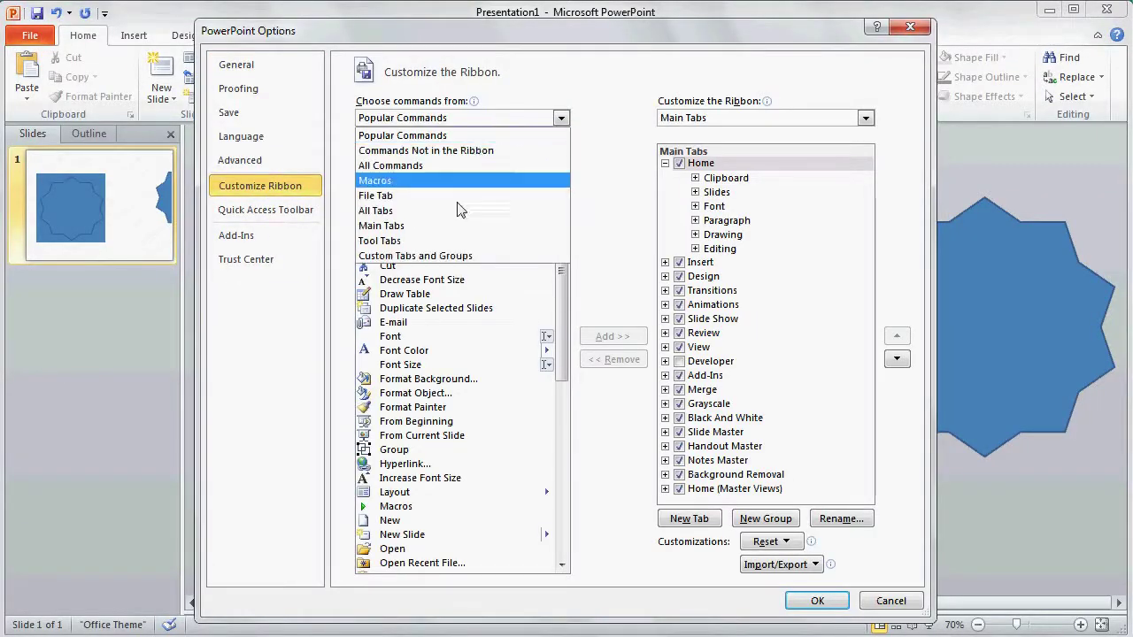
key("Escape")
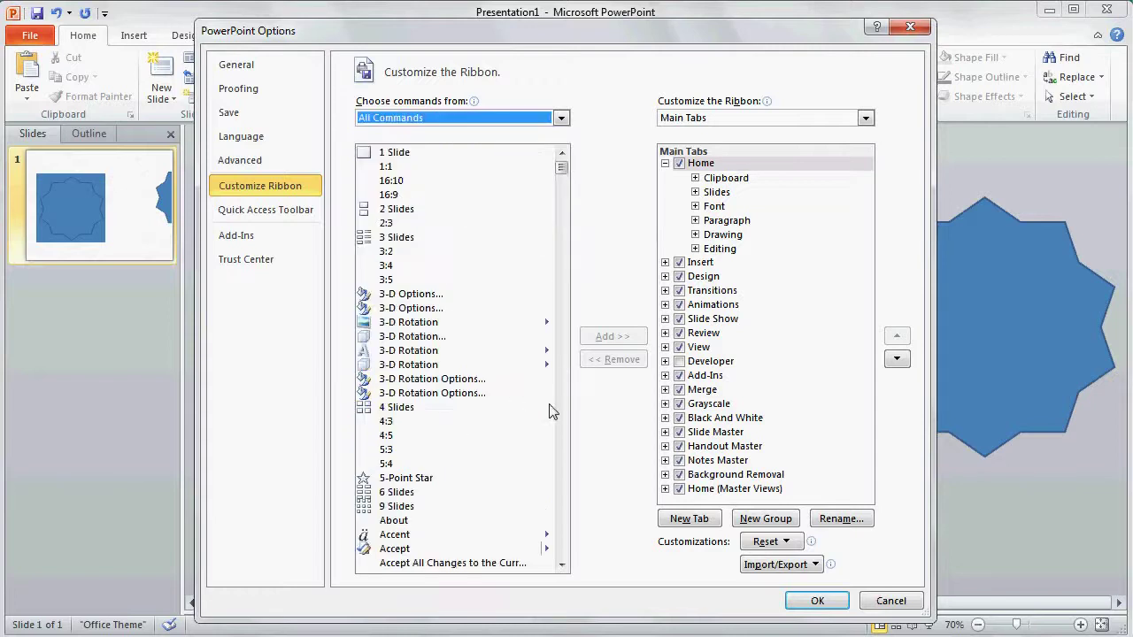
scroll(565, 438, "down", 10)
scroll(565, 437, "down", 20)
scroll(565, 438, "down", 20)
scroll(565, 437, "down", 20)
scroll(565, 438, "down", 20)
scroll(564, 438, "down", 20)
scroll(565, 438, "down", 20)
scroll(565, 437, "down", 10)
scroll(562, 431, "down", 15)
scroll(563, 510, "down", 10)
scroll(562, 512, "down", 10)
scroll(561, 511, "down", 10)
scroll(561, 522, "down", 10)
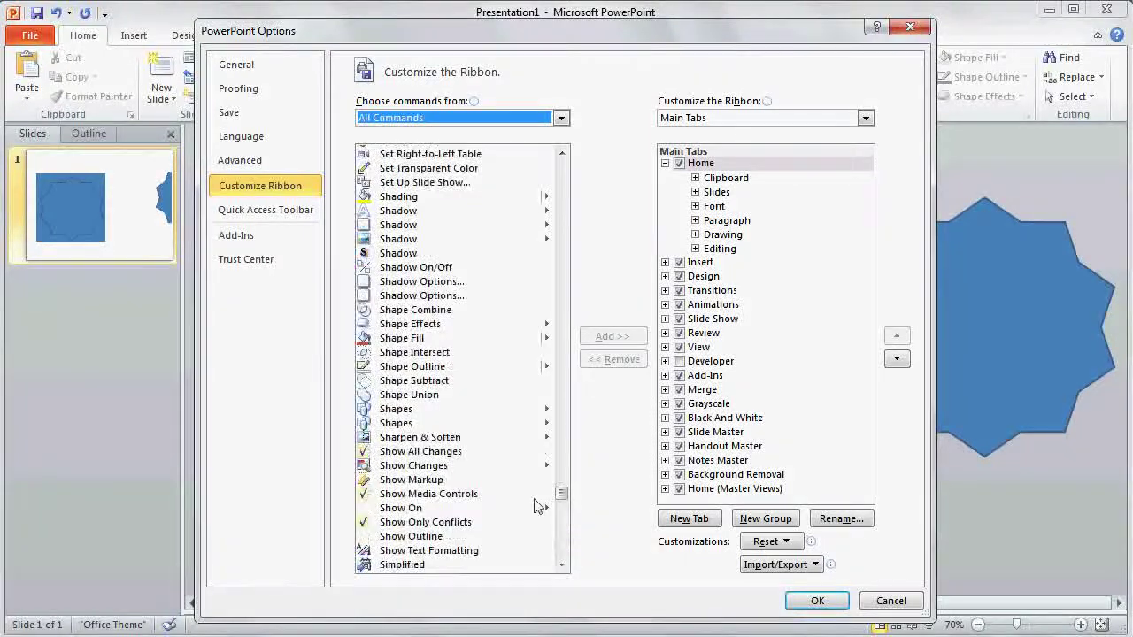
left_click(395, 381)
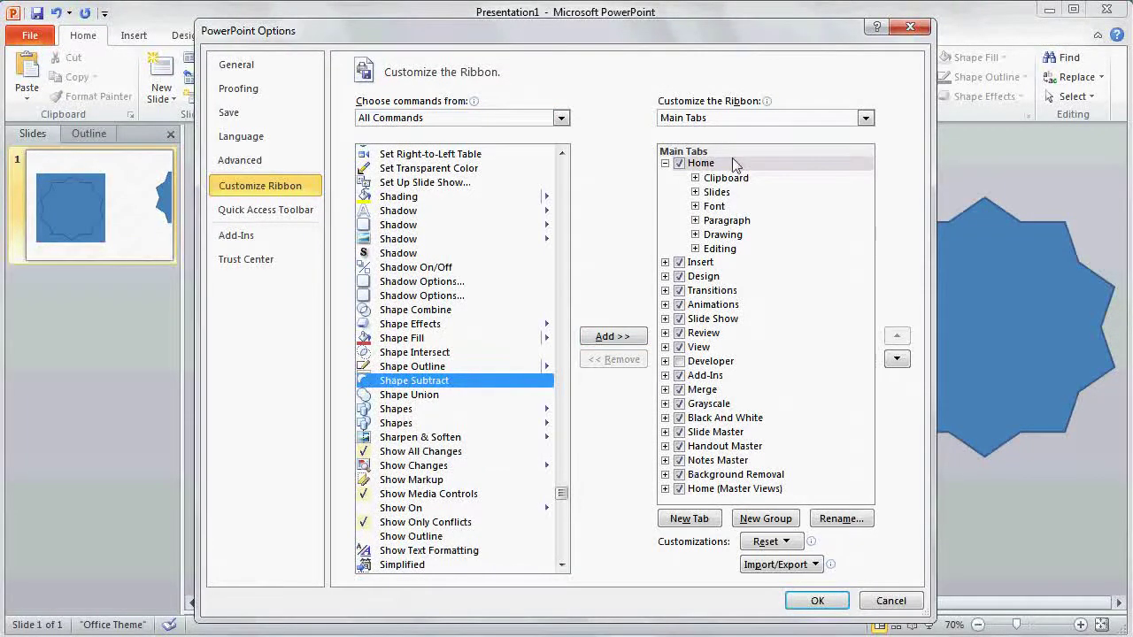
Step: Add a New Tab after Home holding Shape Subtract in its group, and save
left_click(719, 160)
left_click(698, 520)
left_click(437, 384)
left_click(590, 341)
left_click(817, 602)
left_click(142, 35)
left_click(83, 36)
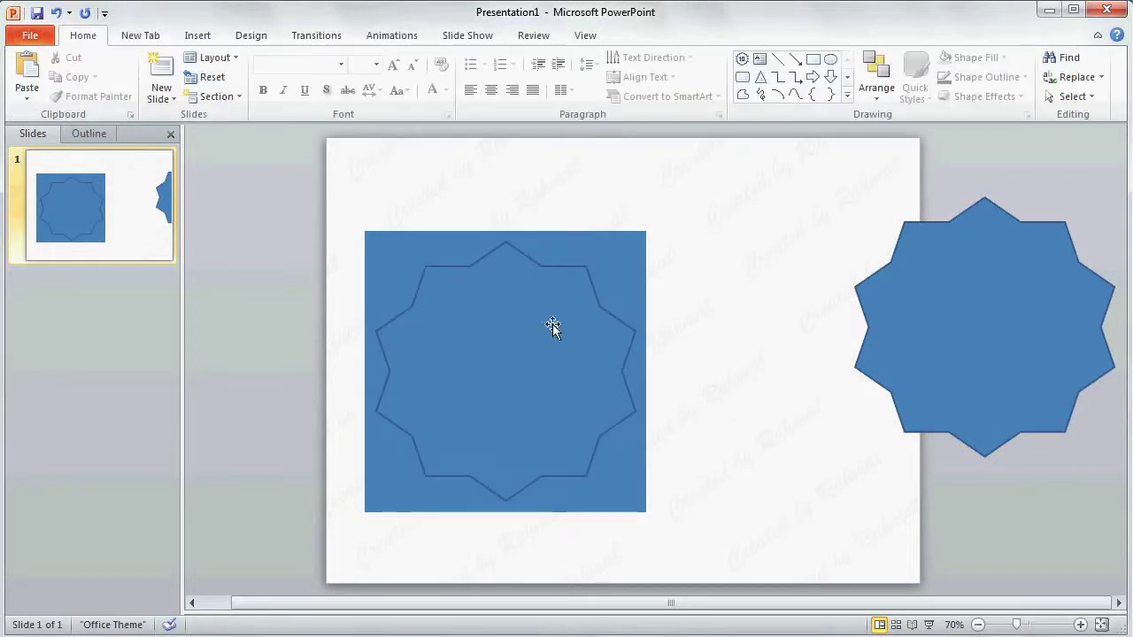
Step: Select the square and centred star, then apply Shape Subtract from the New Tab
left_click(396, 256)
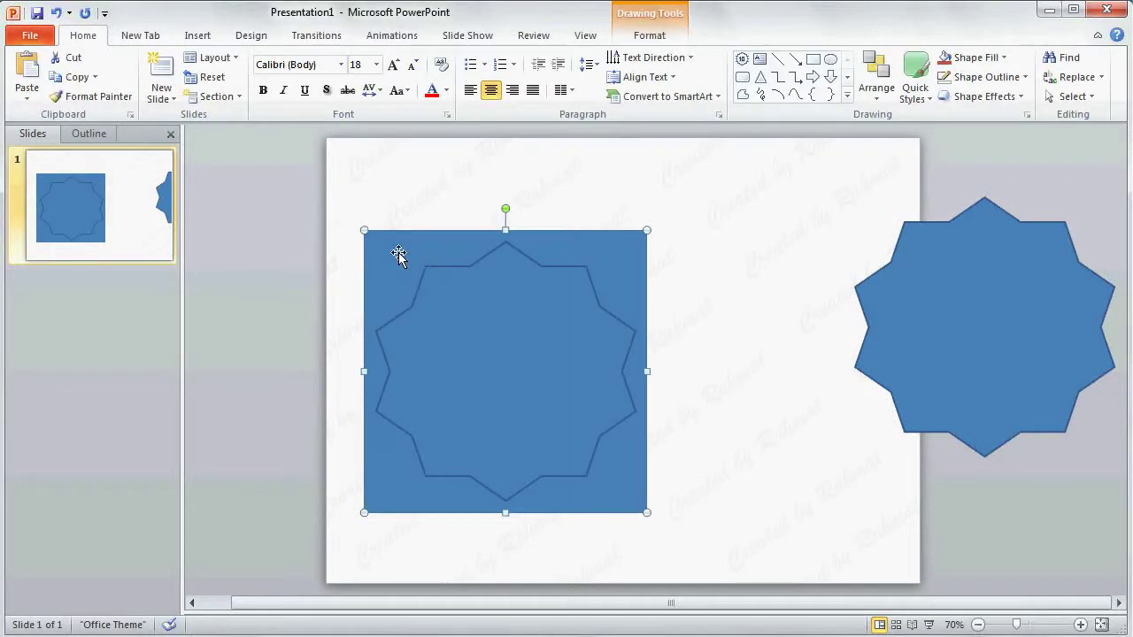
left_click(337, 230)
left_click(387, 253)
left_click(525, 337, "shift")
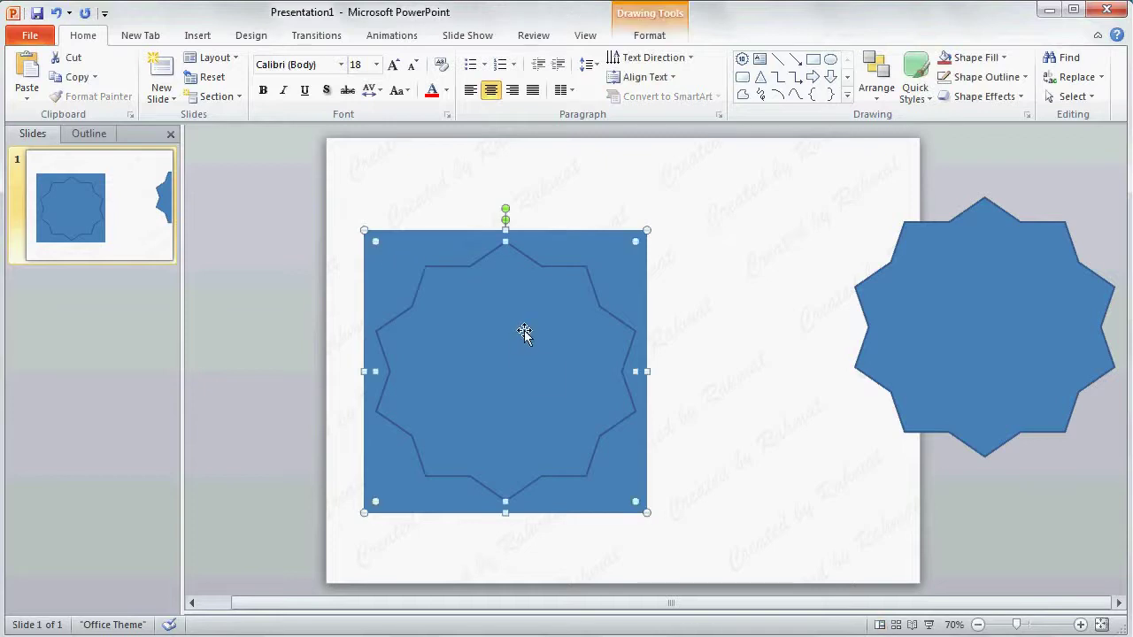
left_click(152, 41)
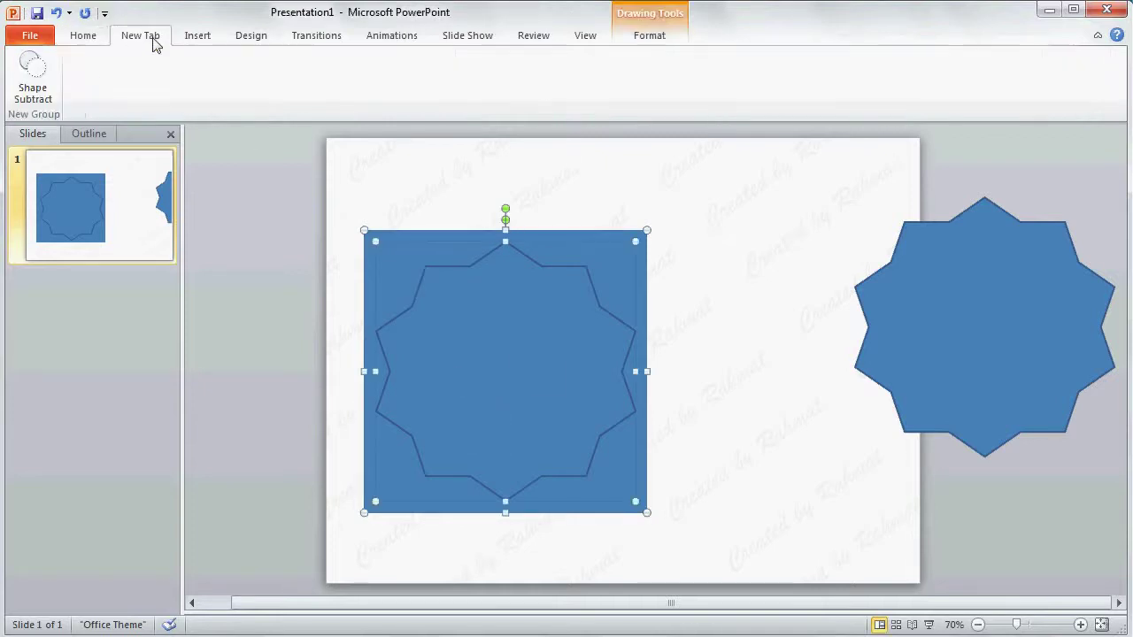
left_click(38, 89)
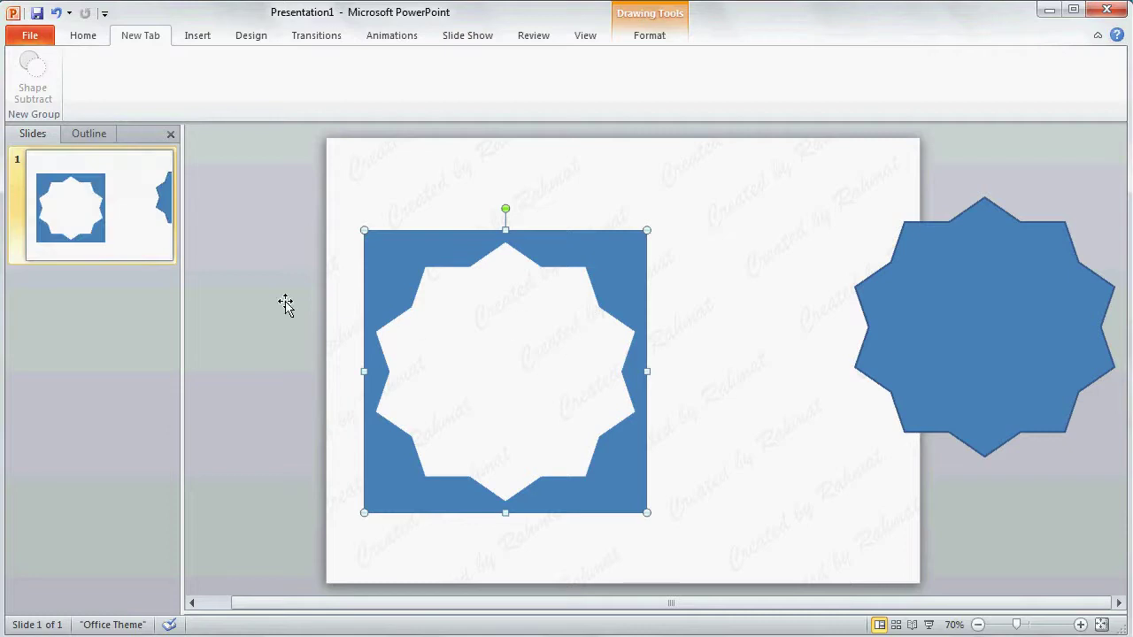
left_click(270, 219)
left_click(612, 253)
left_click(662, 40)
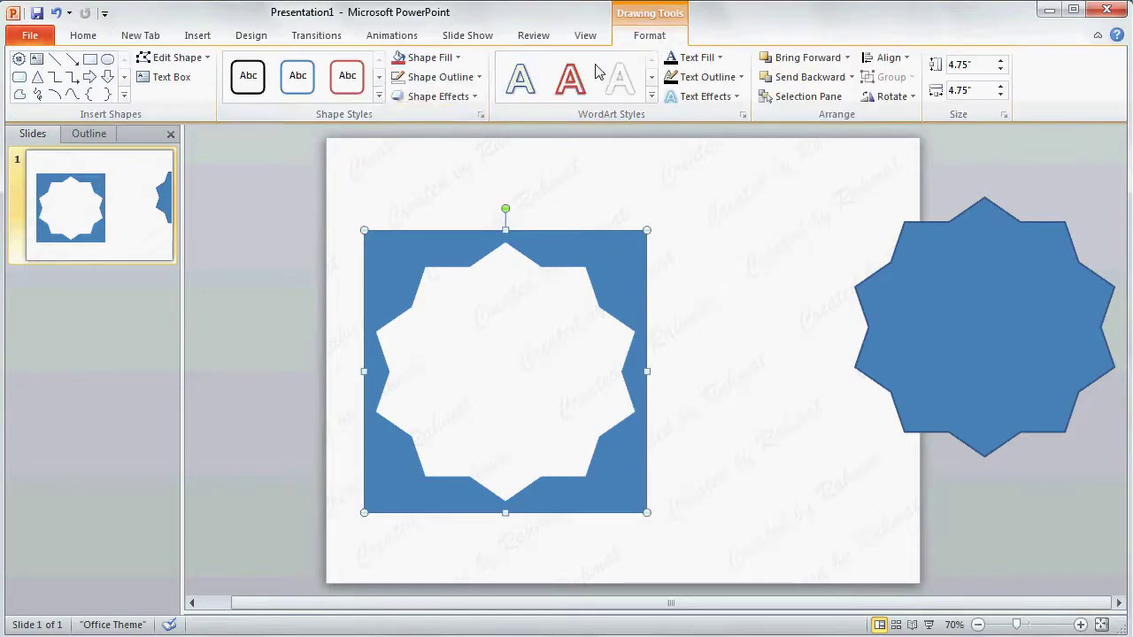
Step: Set a 12 pt wide, 4 pt high top bevel on the frame in 3-D Format
left_click(461, 102)
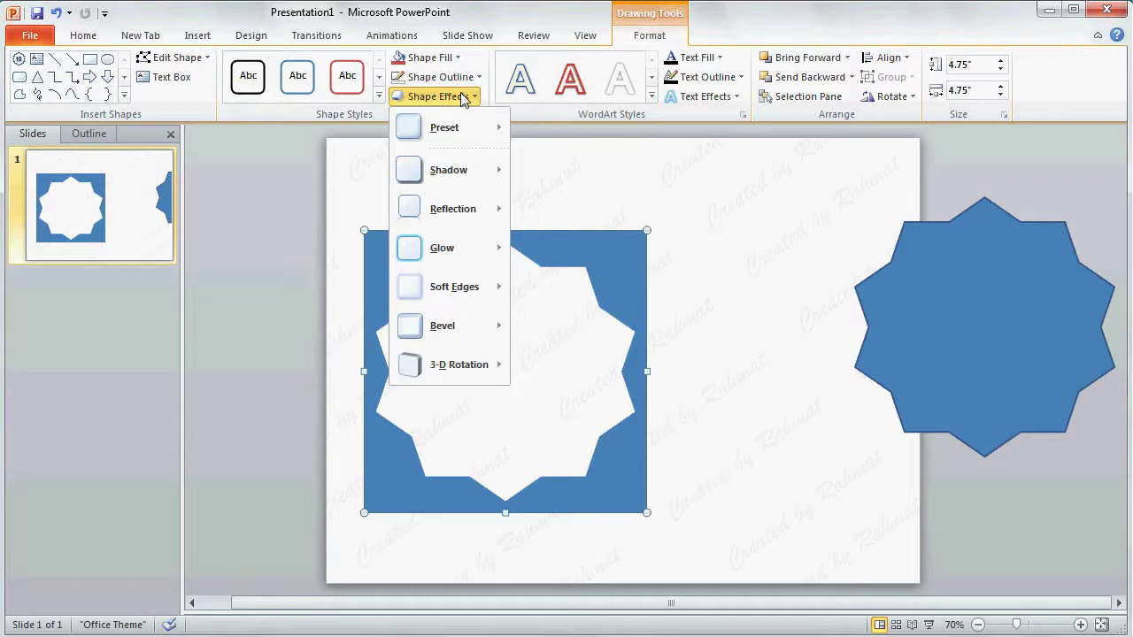
mouse_move(442, 326)
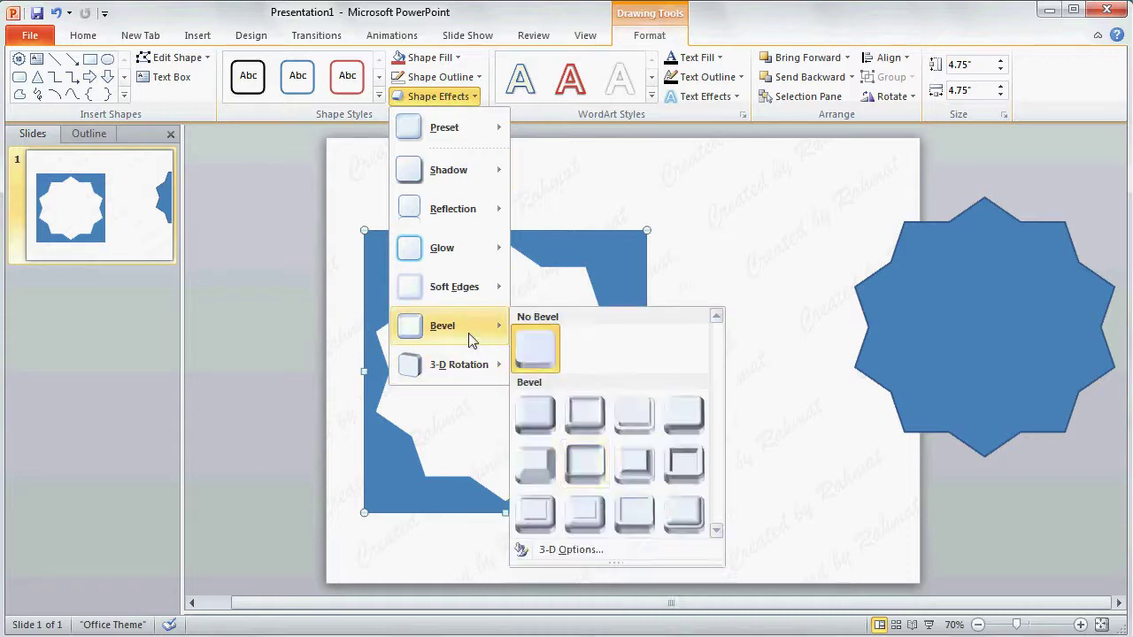
left_click(571, 549)
left_click(933, 239)
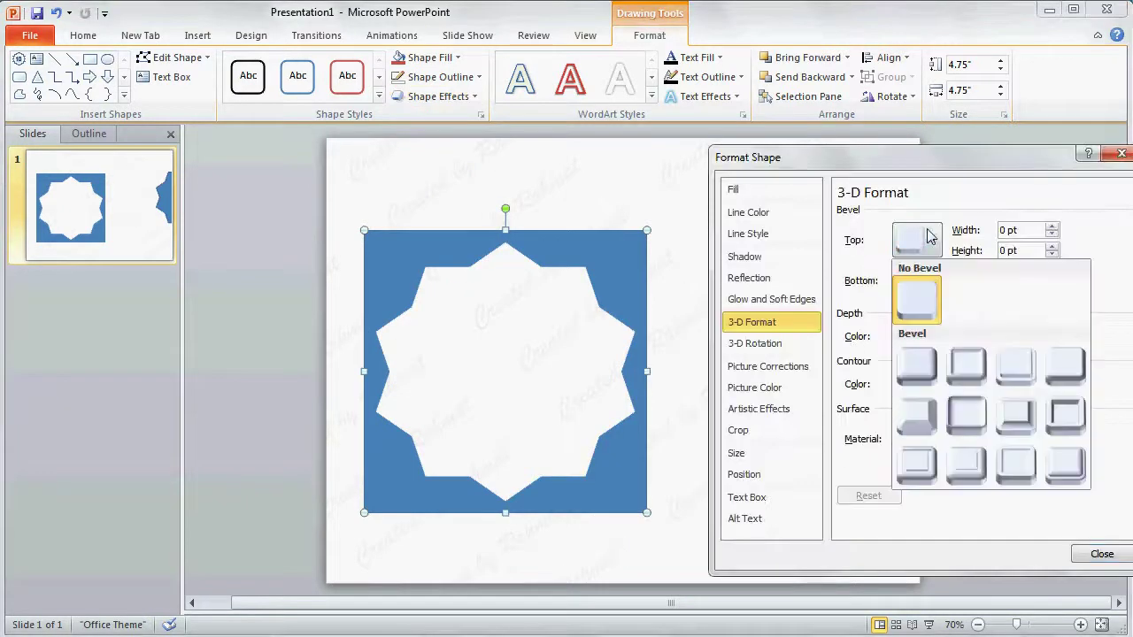
left_click(965, 413)
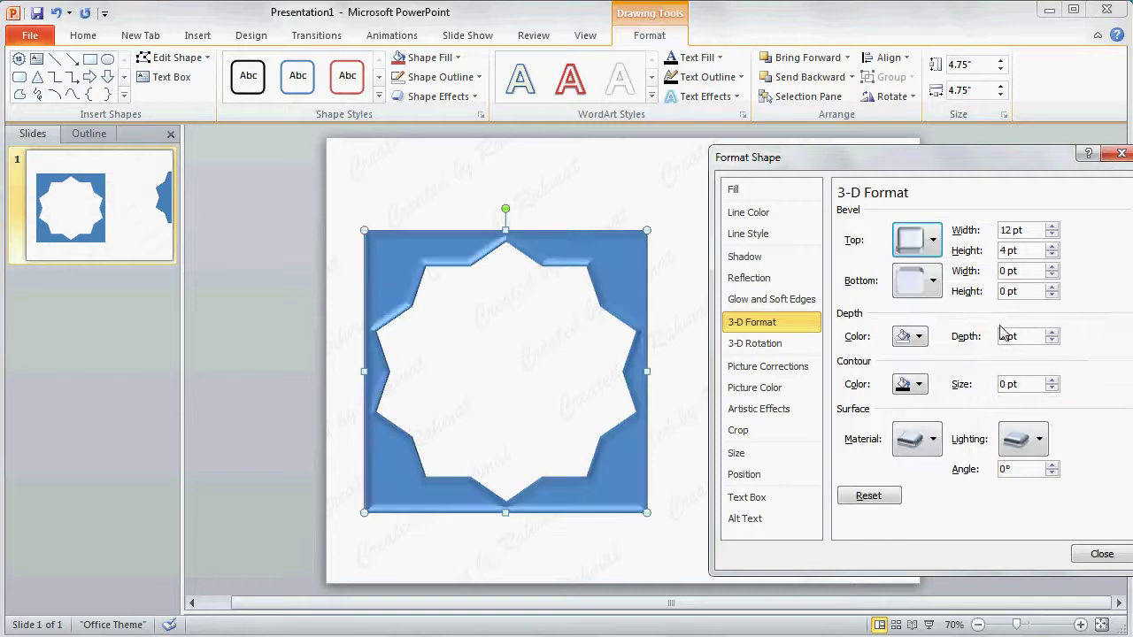
left_click(932, 281)
left_click(918, 336)
left_click(930, 439)
left_click(1042, 443)
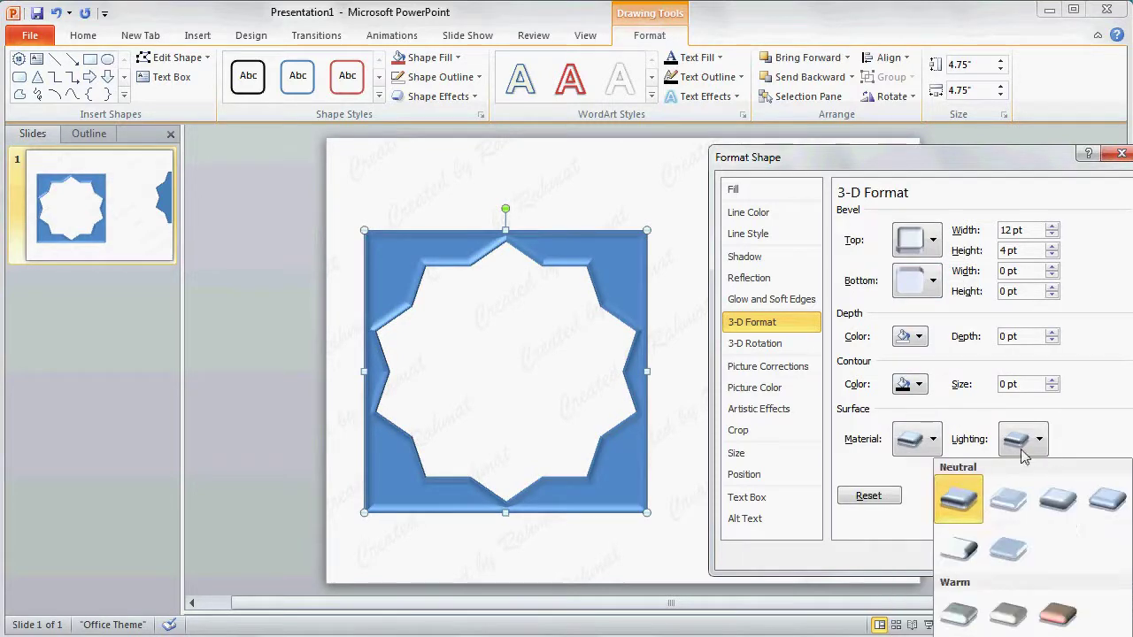
left_click(911, 439)
left_click(1042, 440)
left_click(1061, 430)
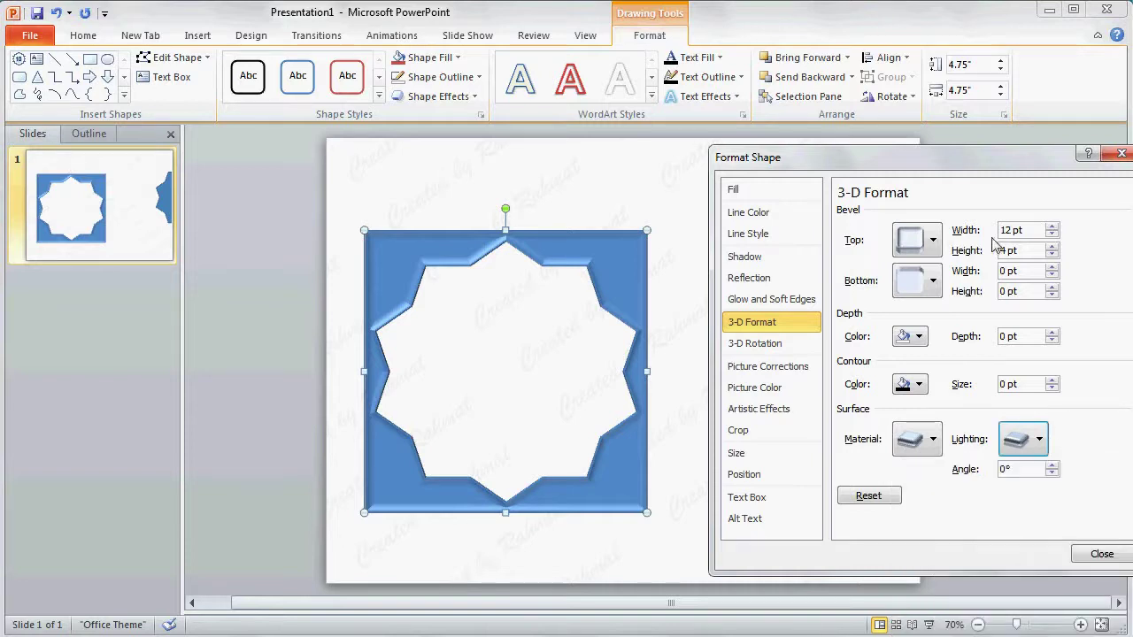
left_click(1101, 555)
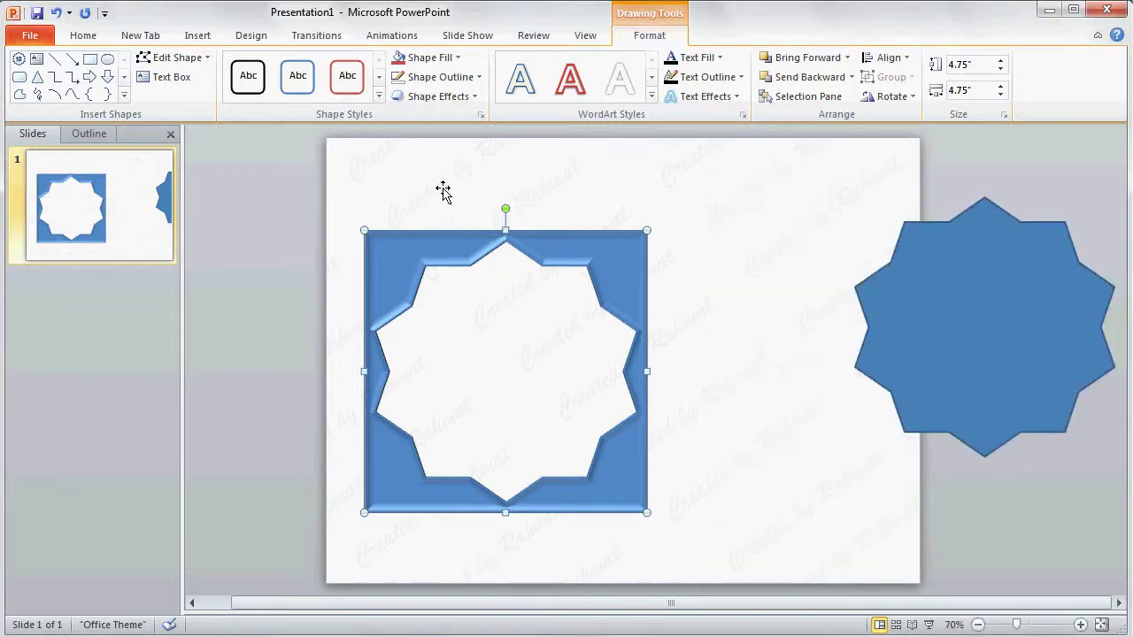
Step: Fill the frame with the pink tissue paper texture and drag the spare blue star onto the slide
left_click(443, 62)
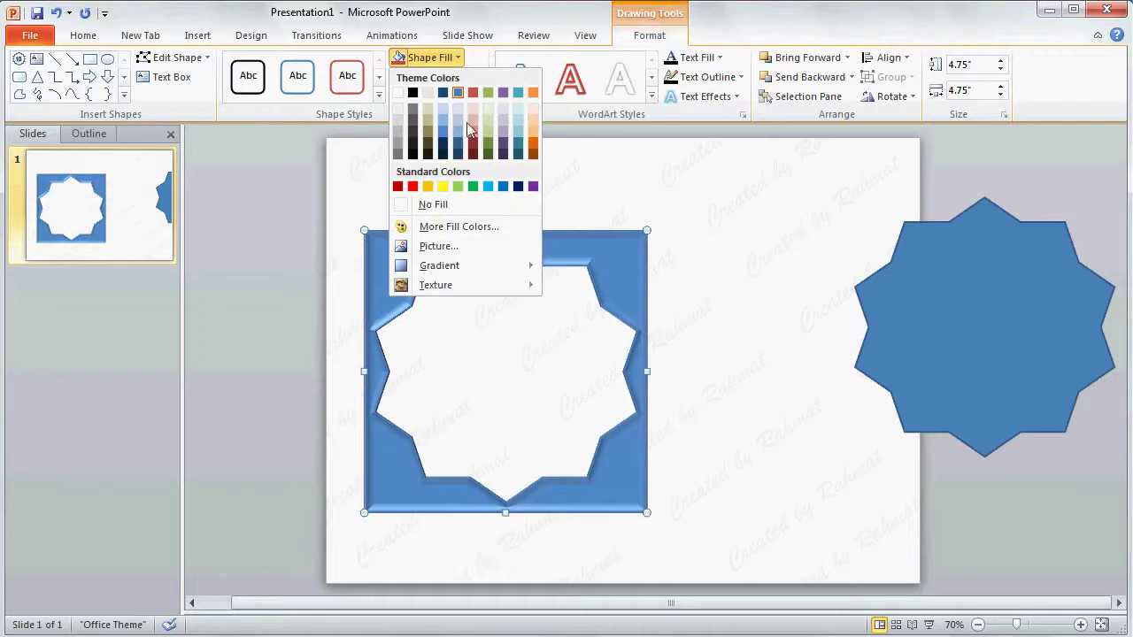
mouse_move(461, 285)
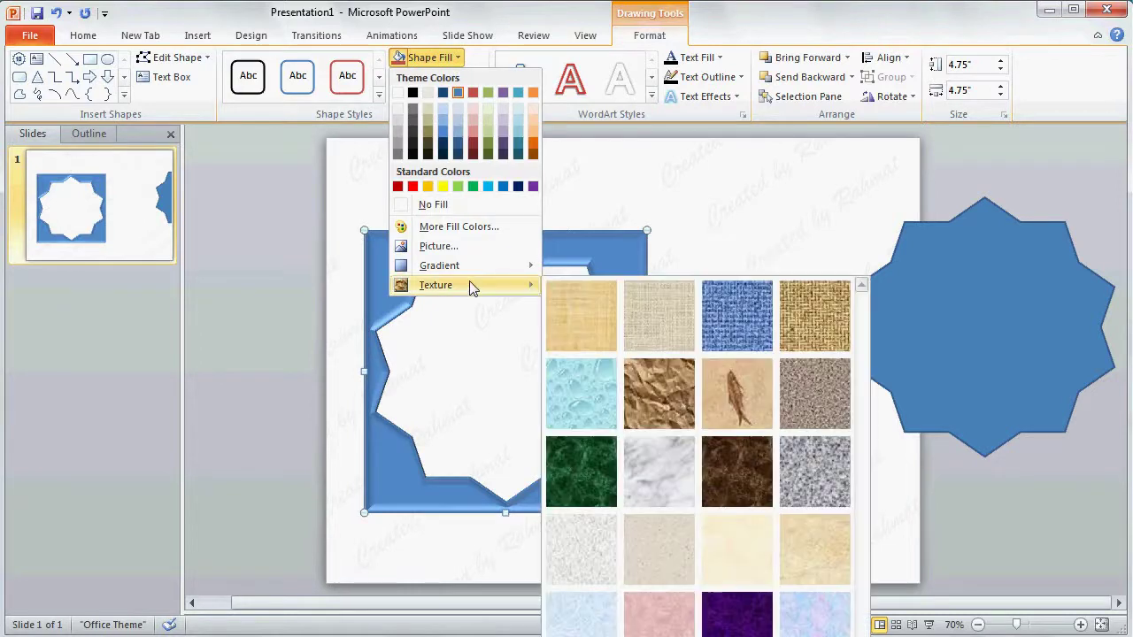
left_click(659, 615)
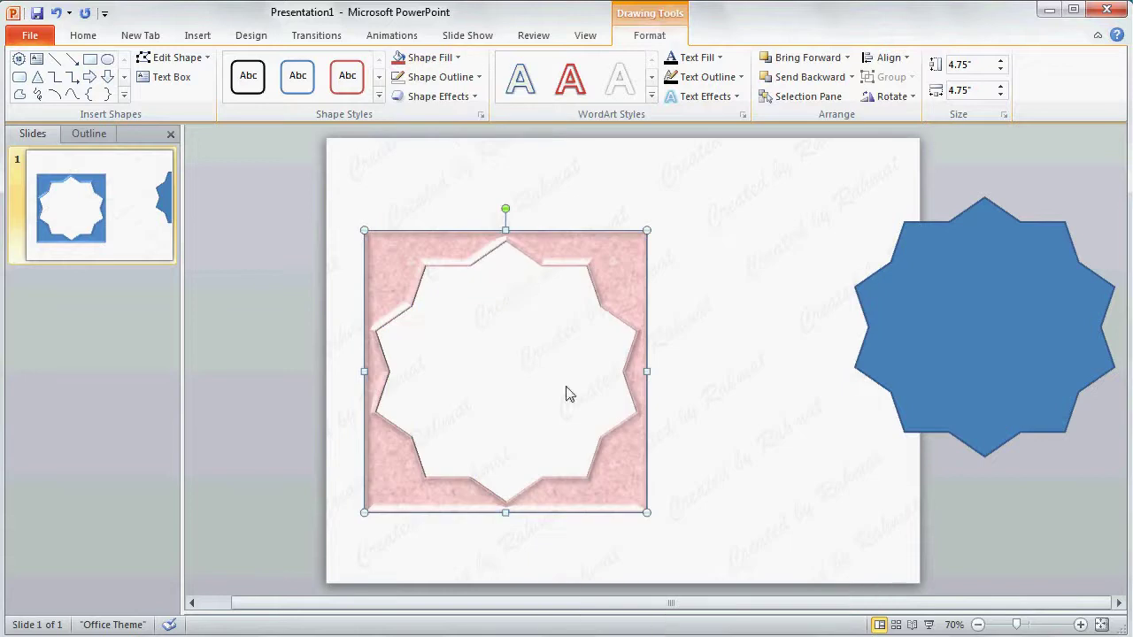
left_click(276, 178)
left_click(935, 338)
left_click_drag(1005, 290, 862, 346)
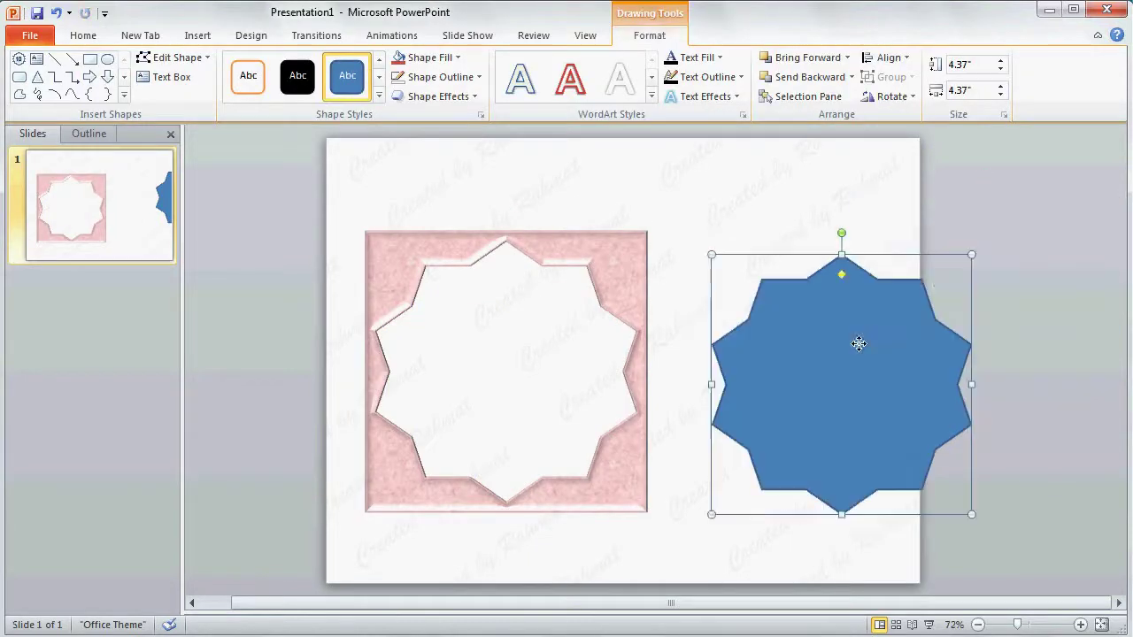
Step: Fill the spare star with the Desert sample photo
left_click(443, 58)
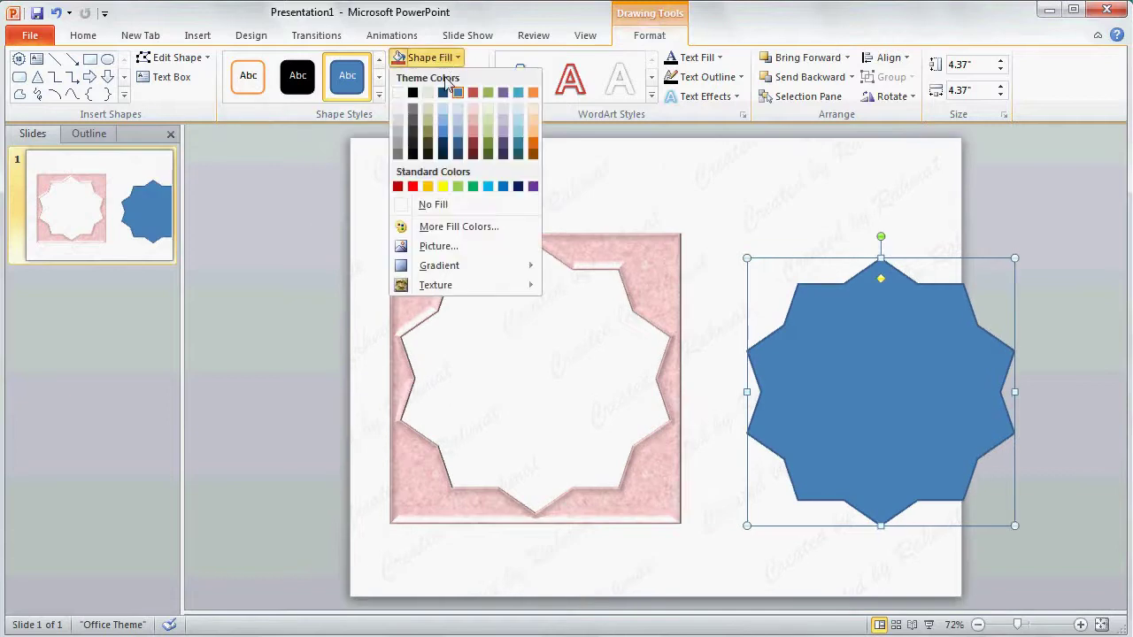
left_click(453, 252)
left_click(310, 172)
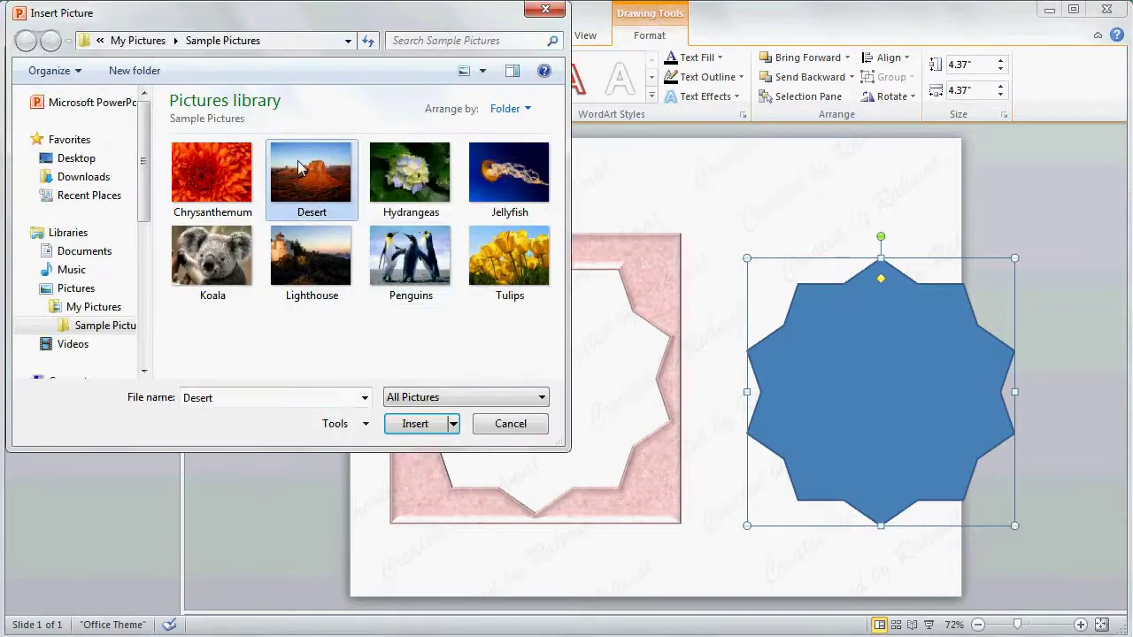
left_click(408, 424)
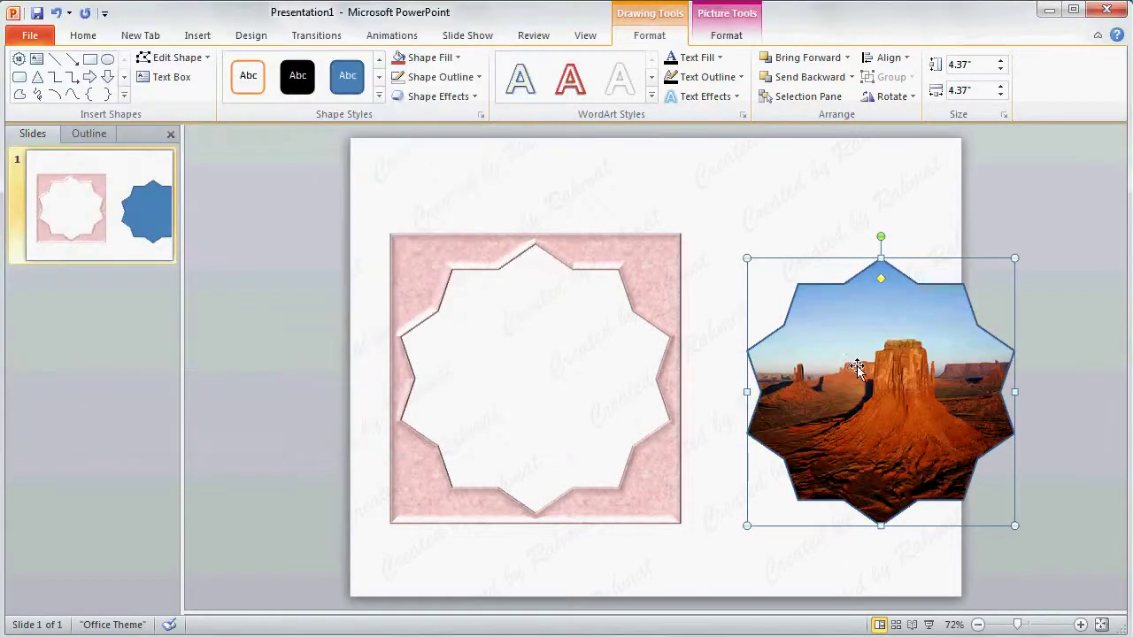
Step: Lighten the star's outline and move it over the frame's star cutout
left_click(458, 78)
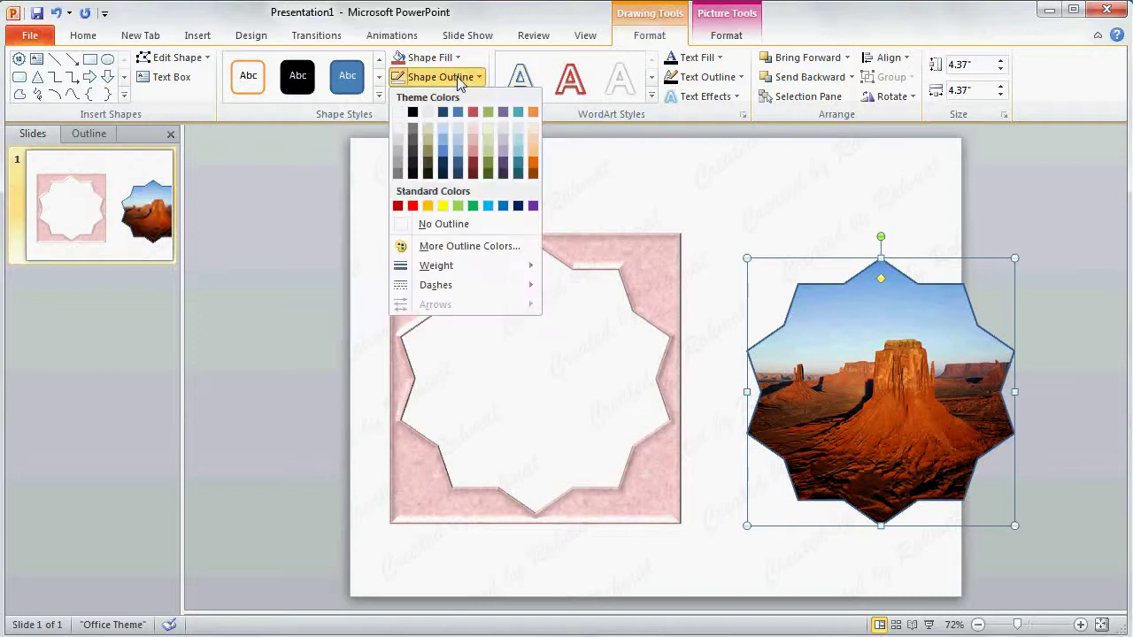
left_click(953, 372)
left_click_drag(935, 359, 588, 344)
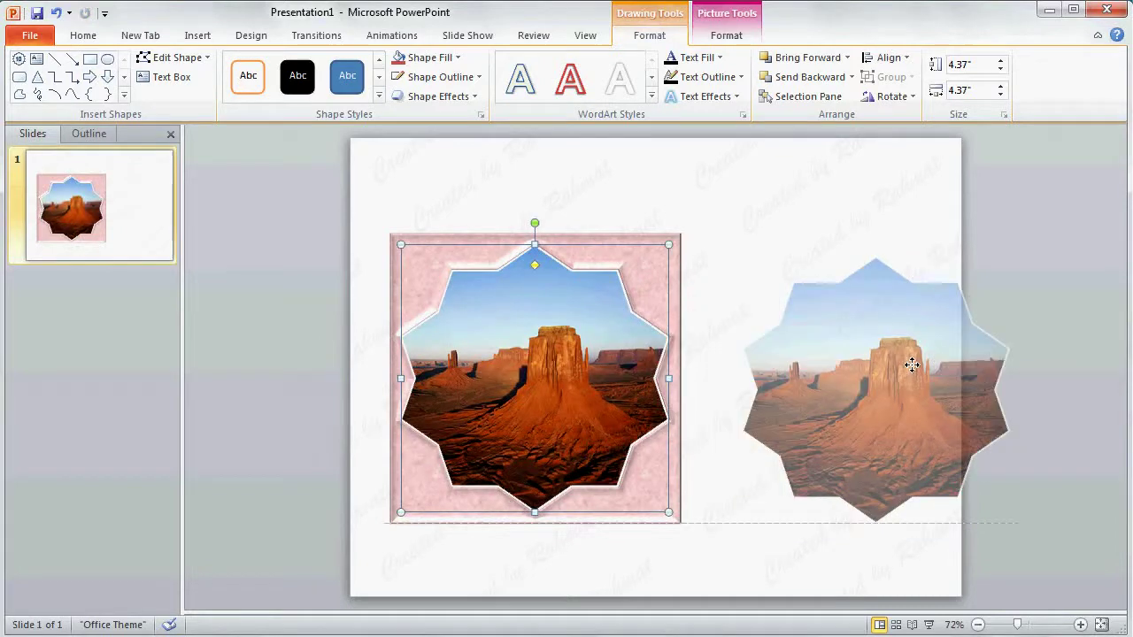
Step: Select the frame and Desert star, then apply Align Center and Align Middle
left_click_drag(749, 345, 911, 366)
left_click(250, 175)
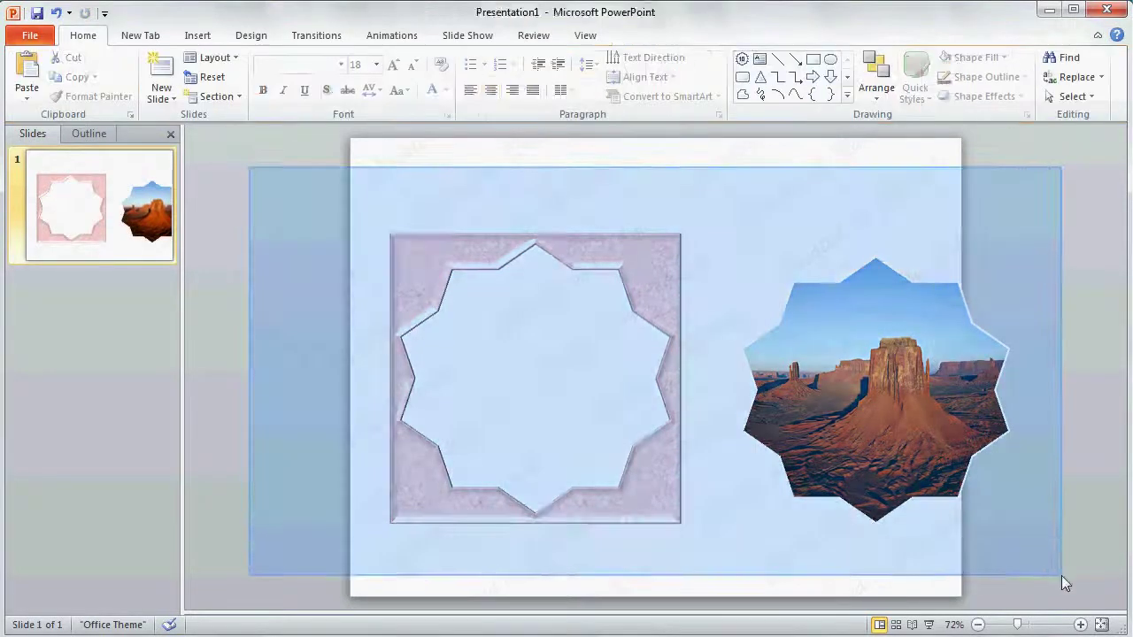
left_click_drag(924, 535, 1062, 576)
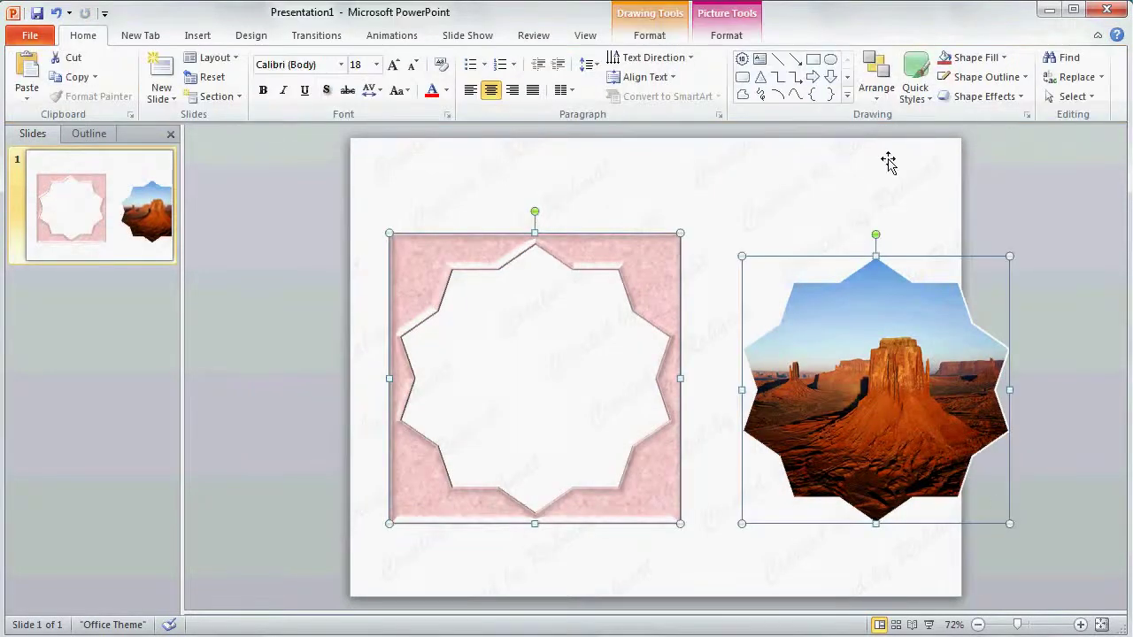
left_click(726, 35)
left_click(886, 58)
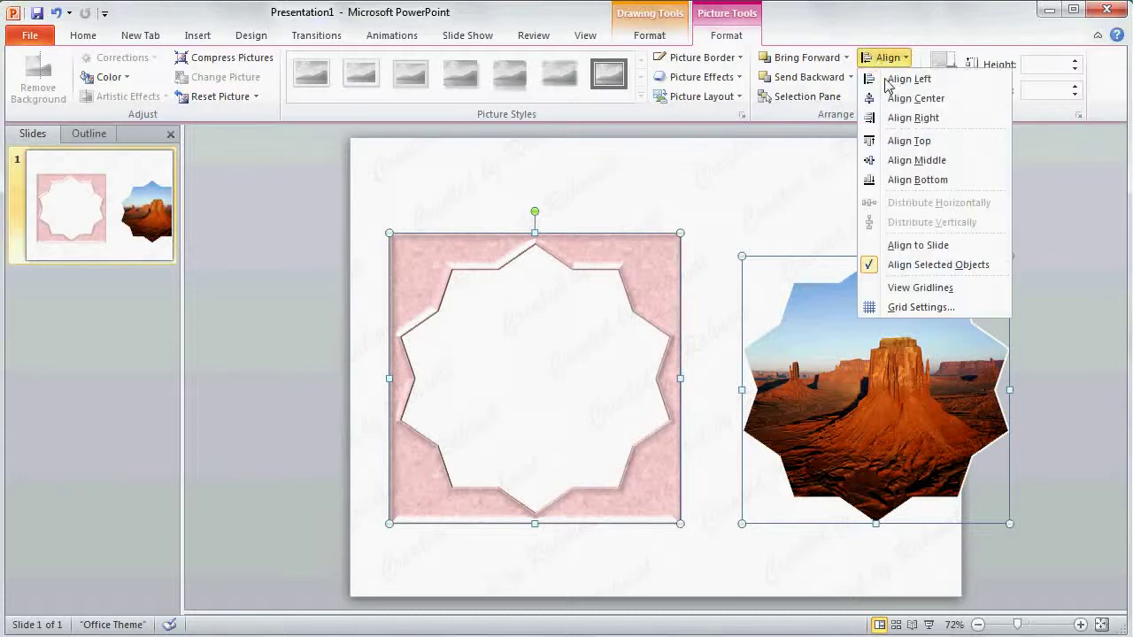
key("Escape")
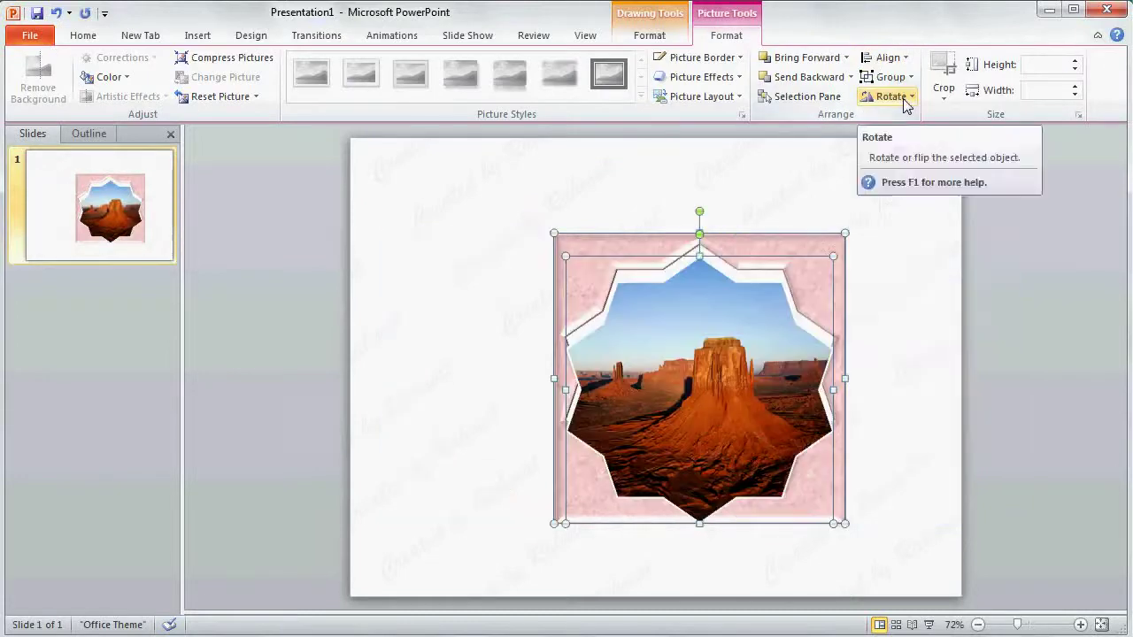
left_click(886, 57)
key("Escape")
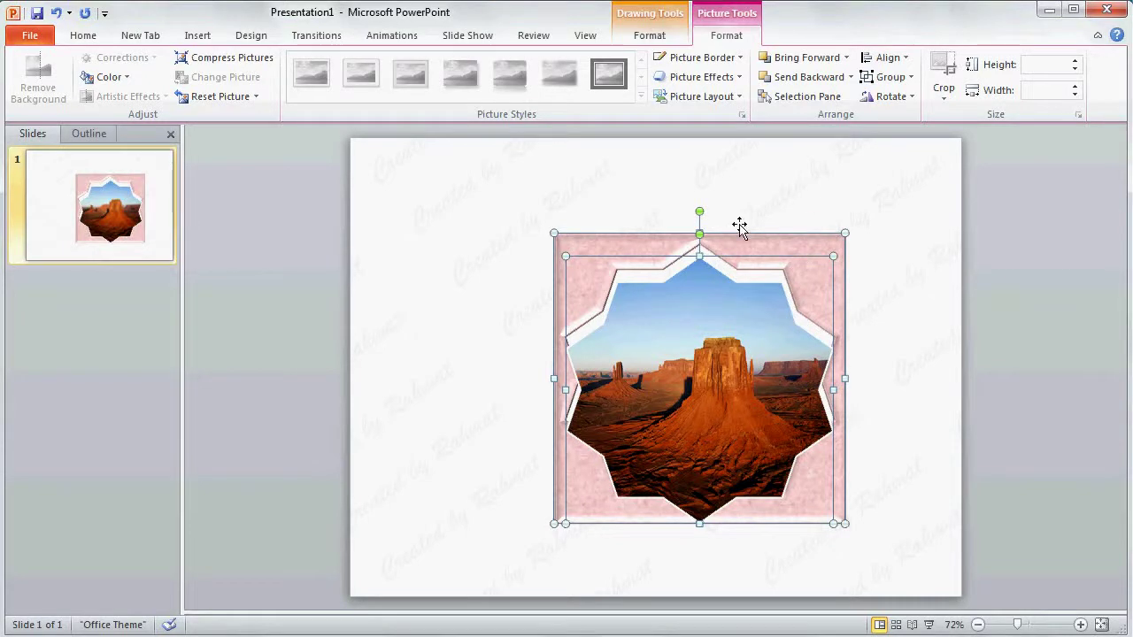
left_click(890, 59)
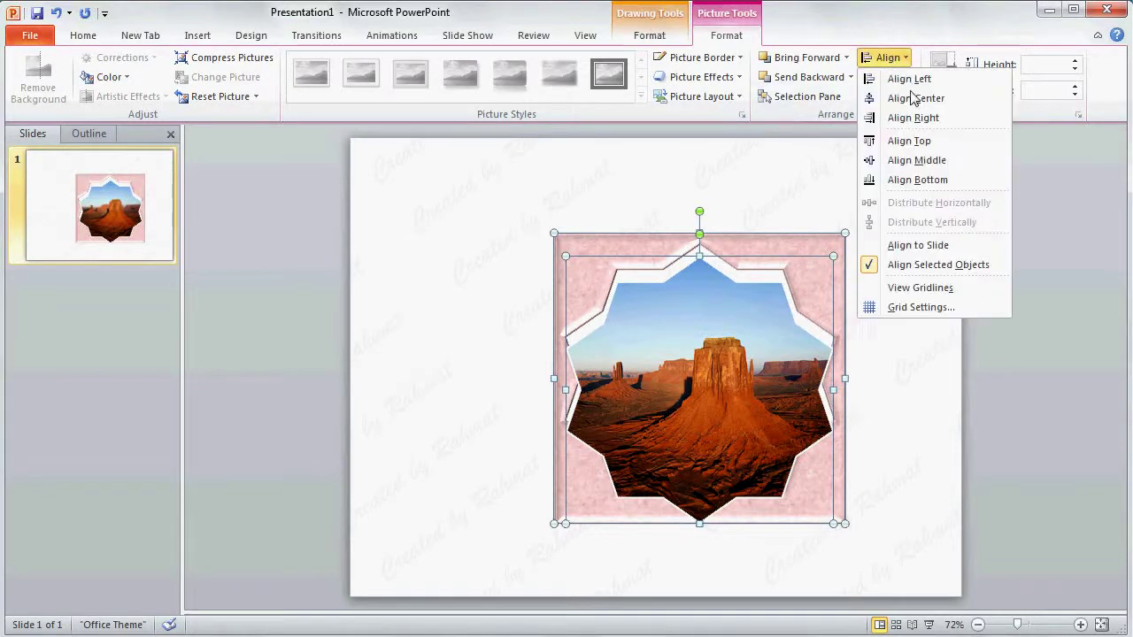
left_click(915, 159)
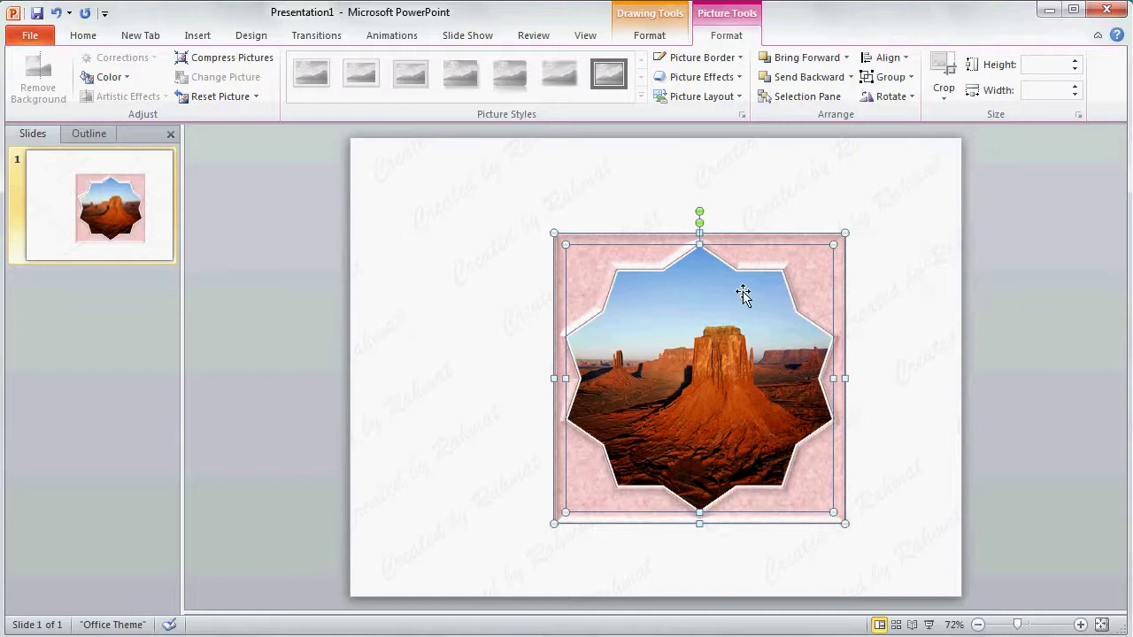
left_click(315, 280)
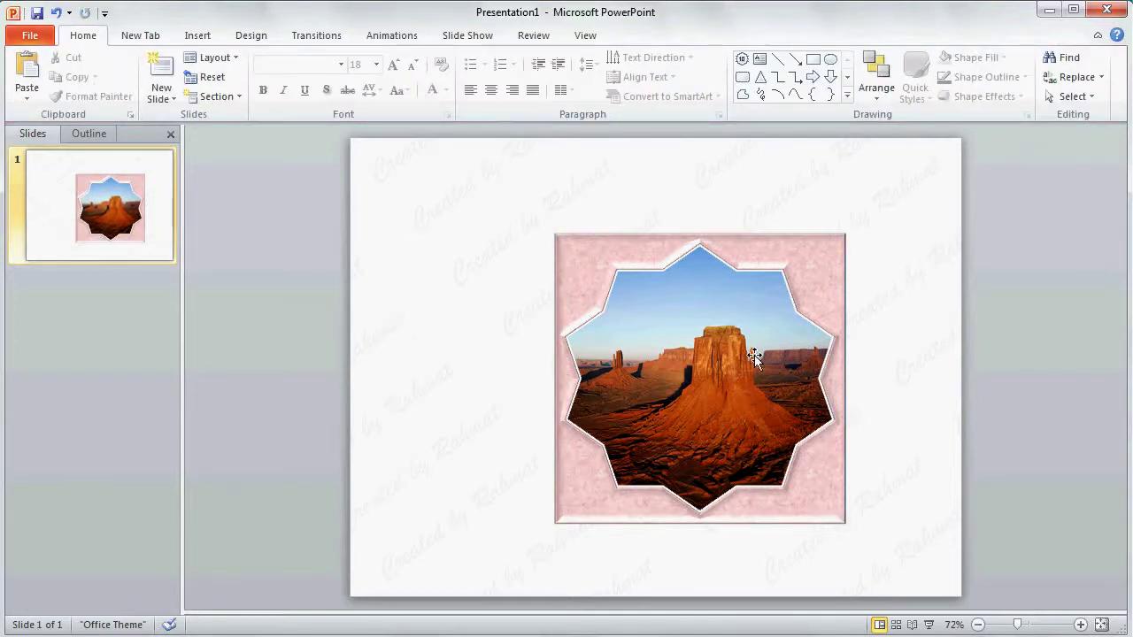
Step: Group the pink frame with the Desert photo star
left_click(604, 246)
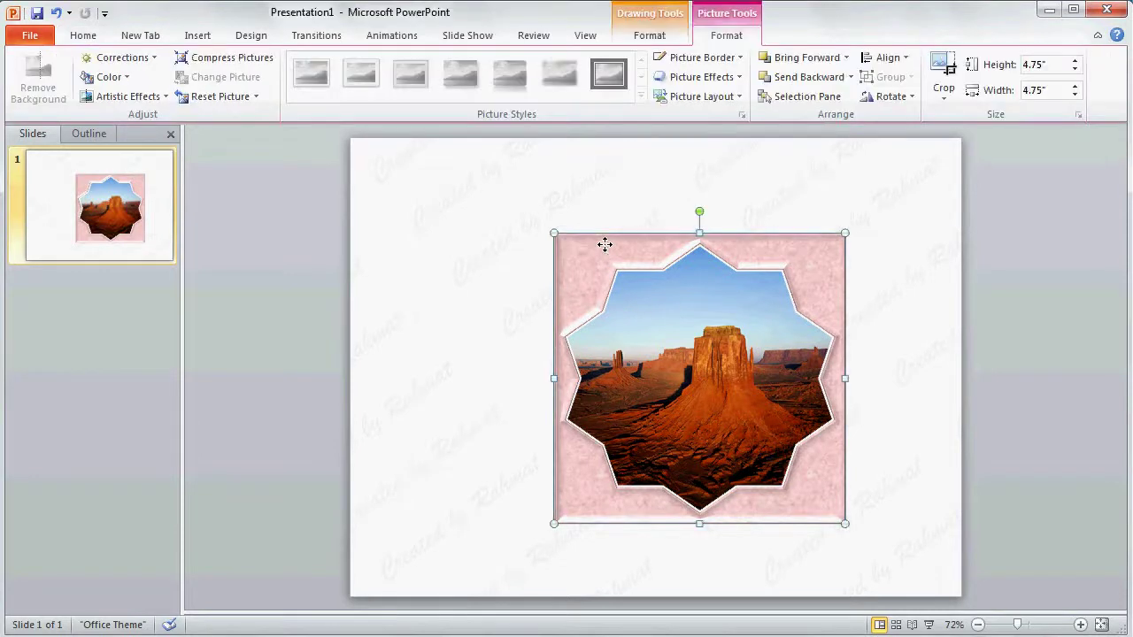
left_click(721, 339, "shift")
right_click(719, 337)
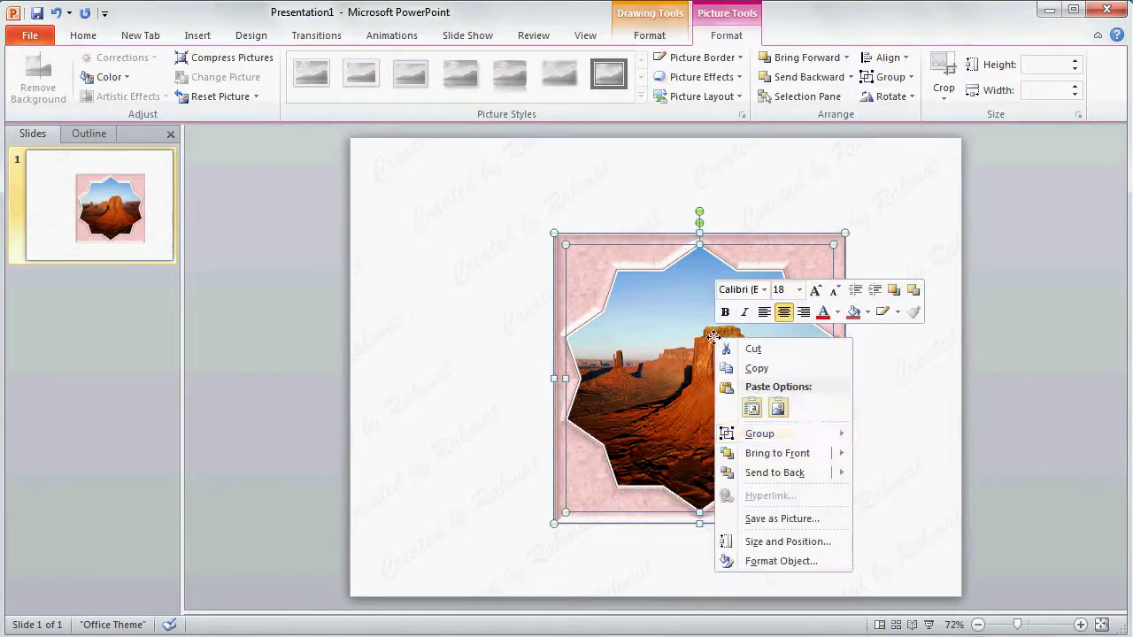
mouse_move(759, 434)
left_click(891, 437)
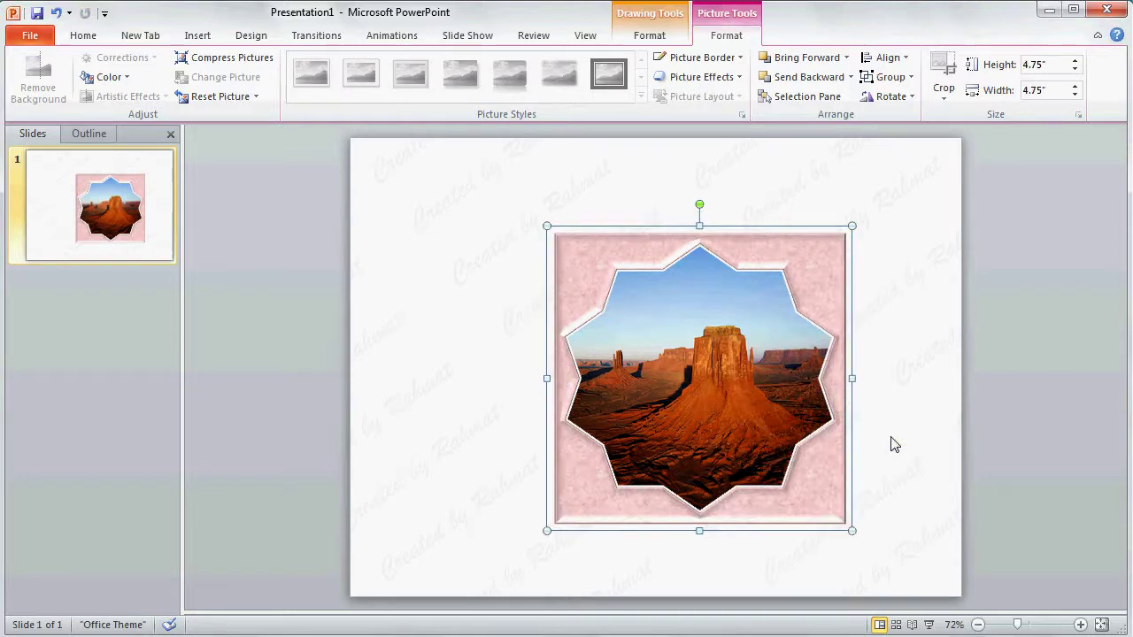
Step: Centre the grouped framed picture horizontally and vertically on the slide
left_click(1052, 264)
left_click_drag(832, 264, 704, 253)
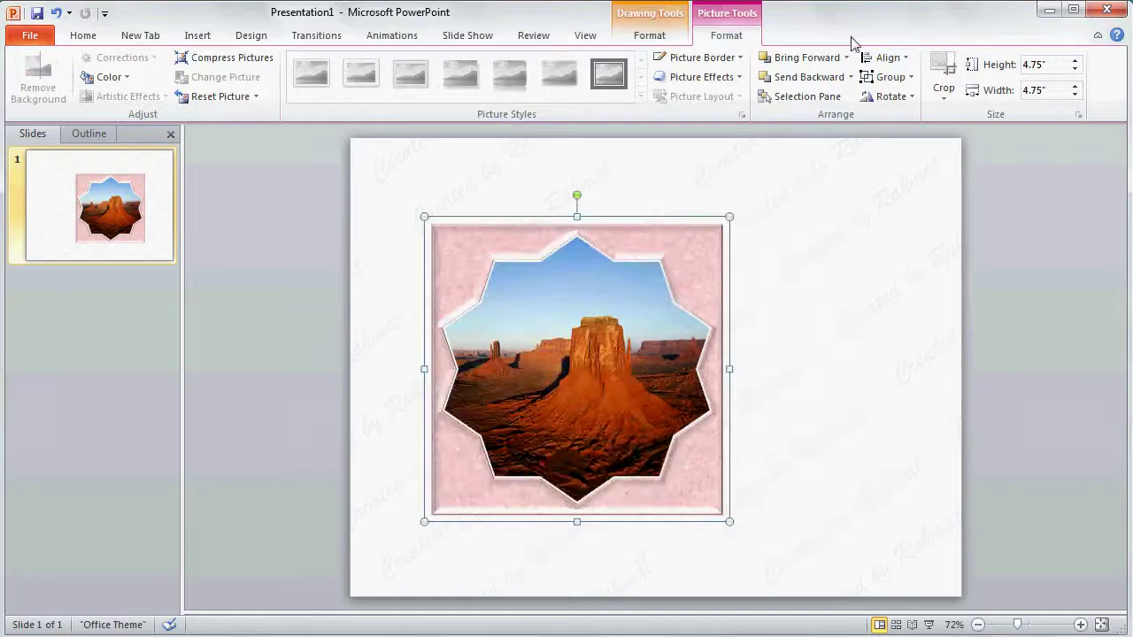
left_click(886, 57)
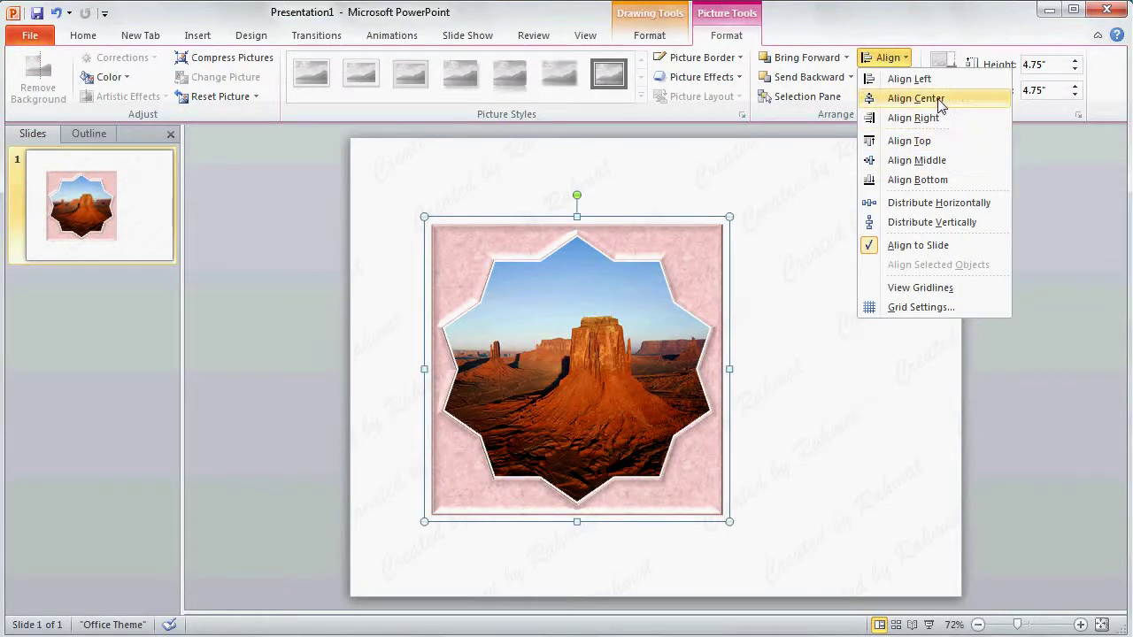
left_click(917, 98)
left_click(886, 57)
left_click(925, 161)
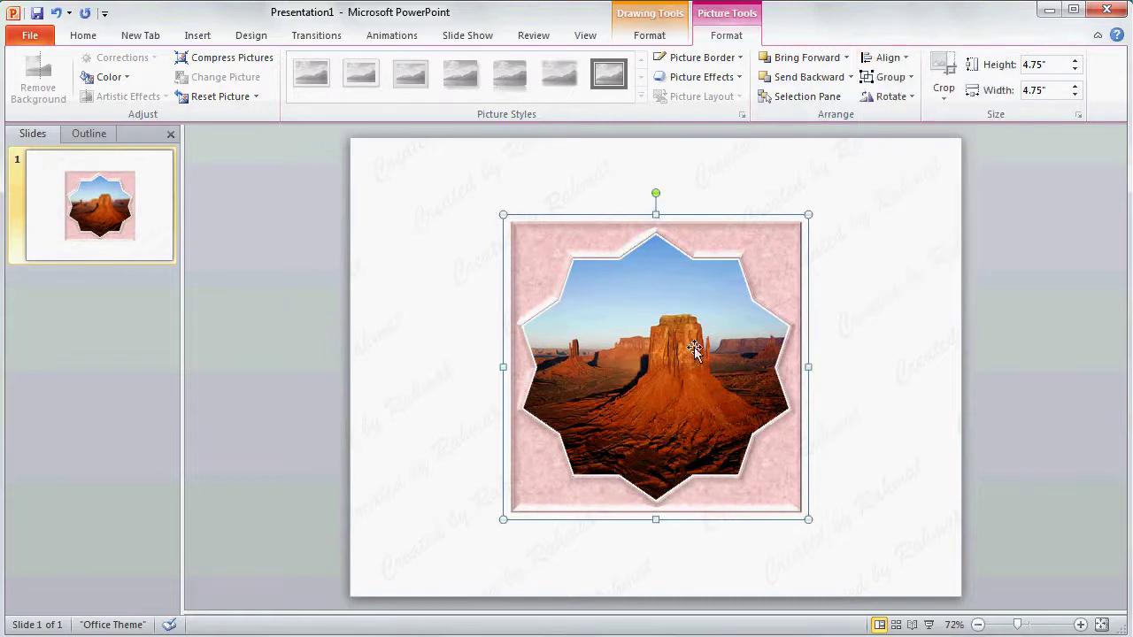
Step: Apply the solid black background style to the slide
left_click(251, 39)
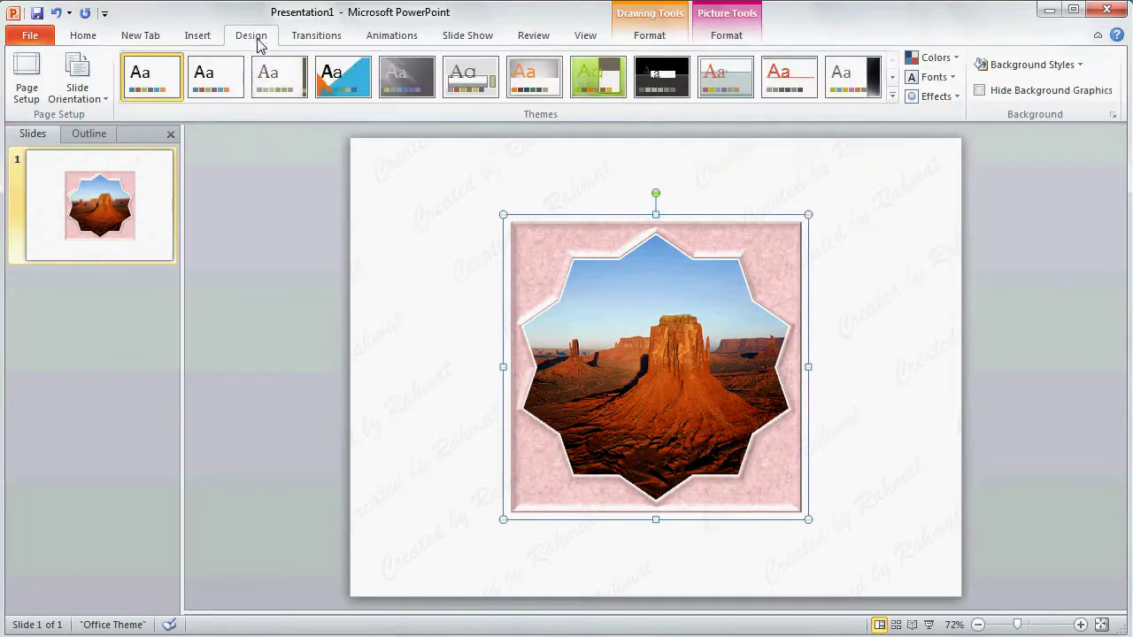
left_click(1056, 69)
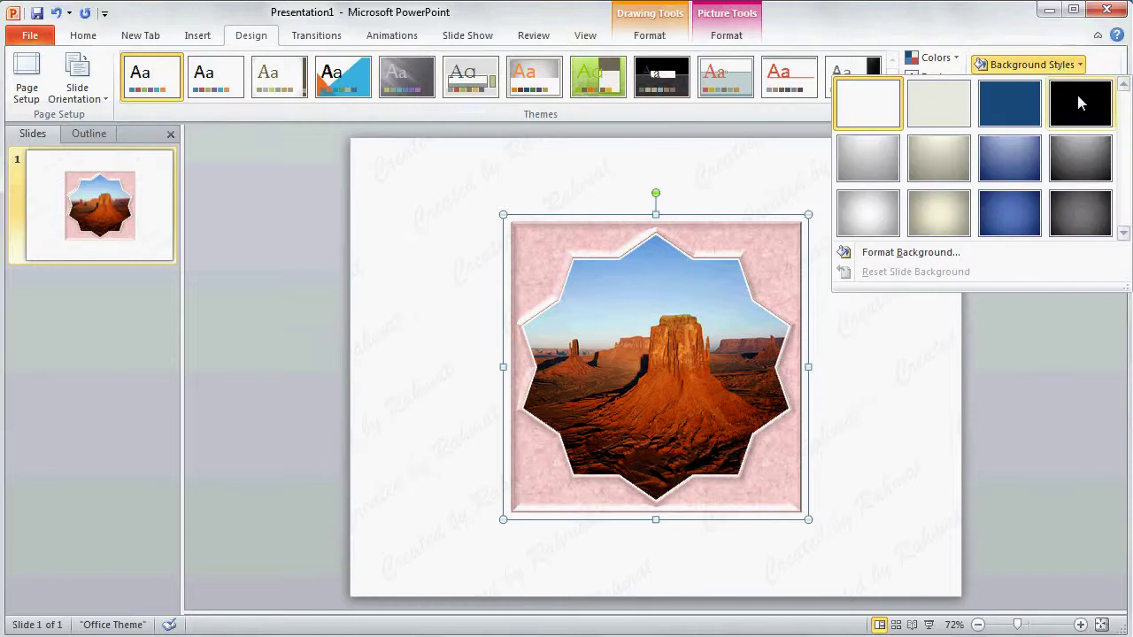
left_click(1052, 111)
Step: Give the desert star photo inside the group a white outline, then select the pink frame
left_click(768, 285)
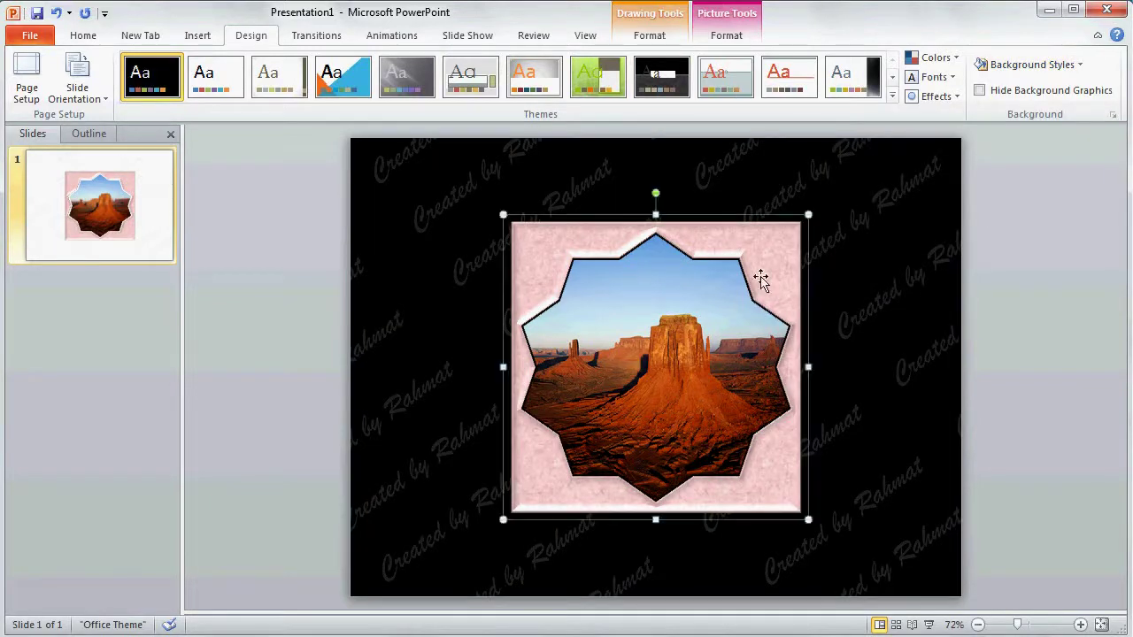
left_click(668, 327)
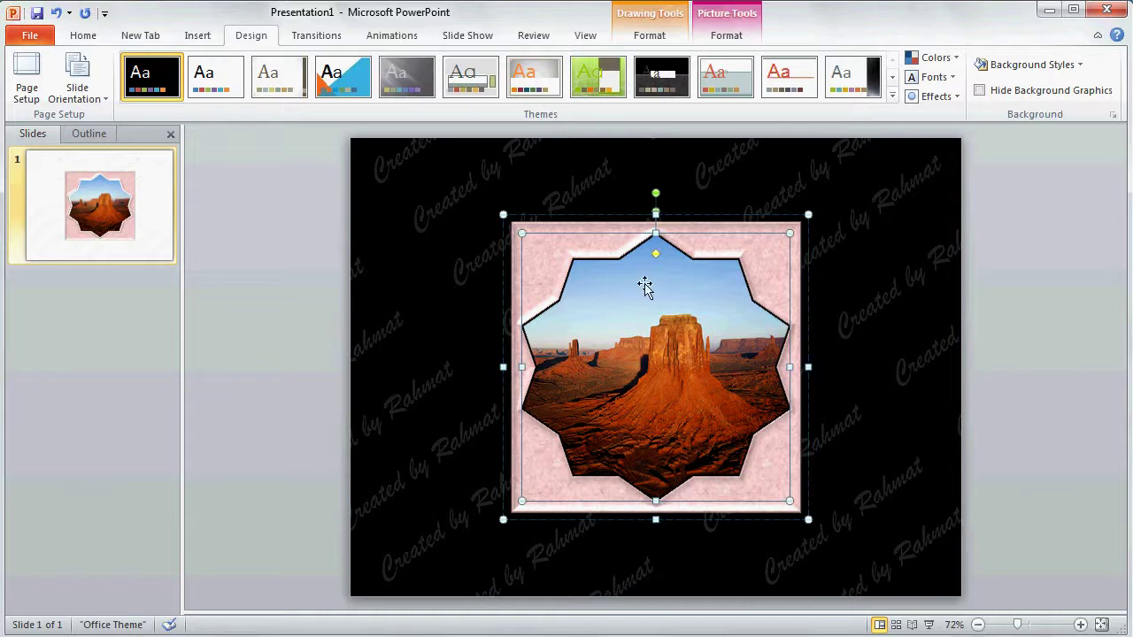
left_click(664, 38)
left_click(466, 77)
left_click(413, 112)
left_click(1027, 219)
left_click(778, 238)
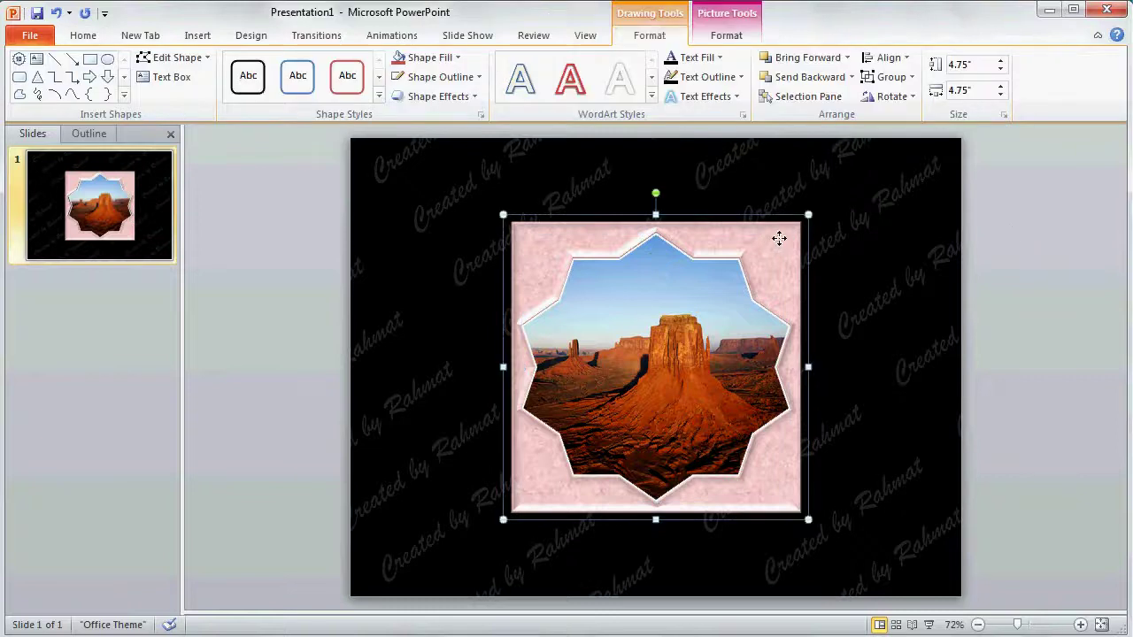
Step: Apply a perspective shadow preset to the pink frame
left_click(448, 96)
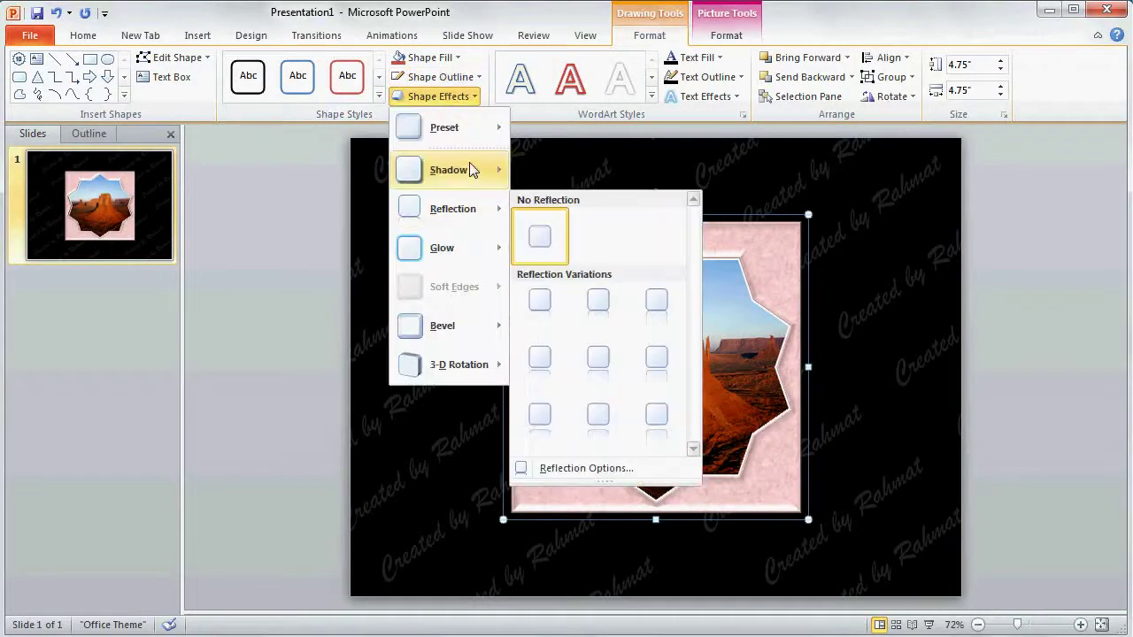
mouse_move(449, 170)
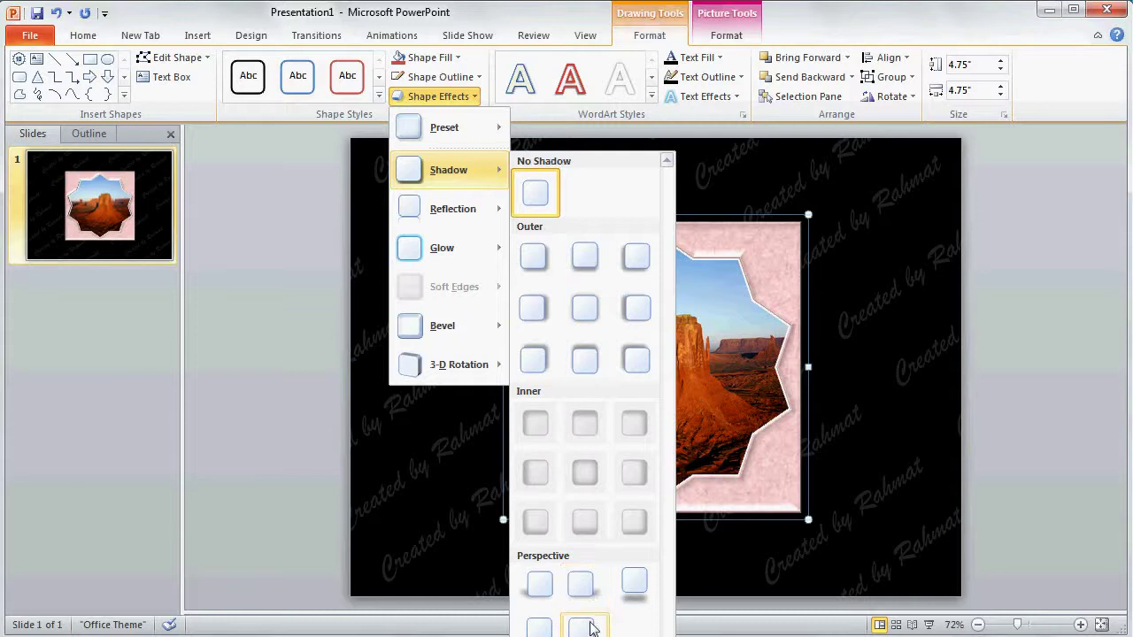
left_click(584, 584)
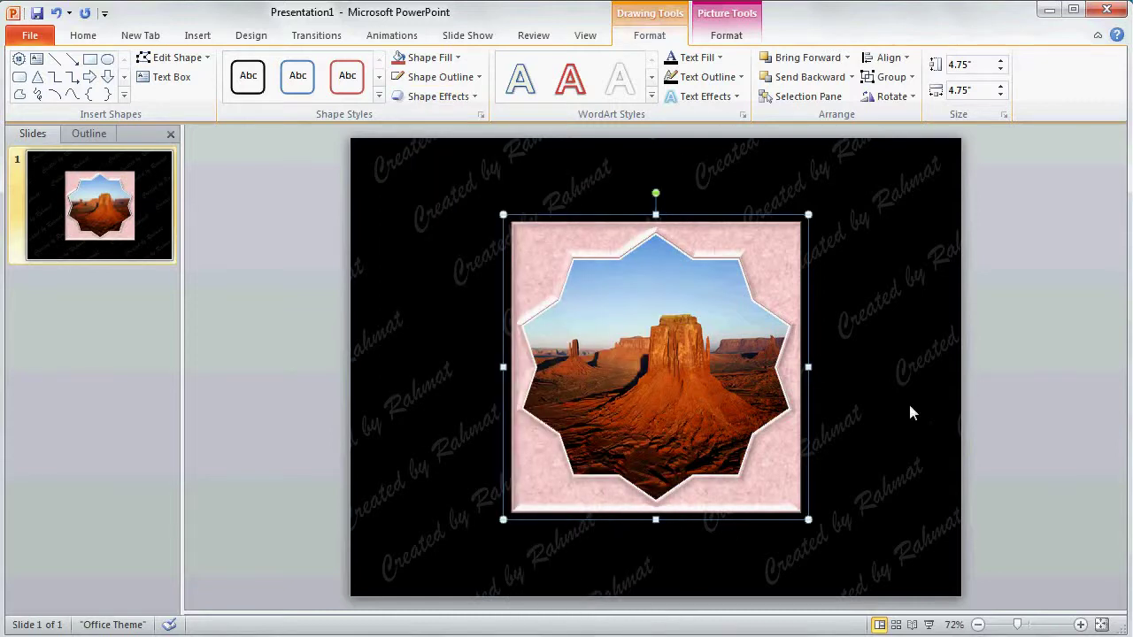
left_click(461, 78)
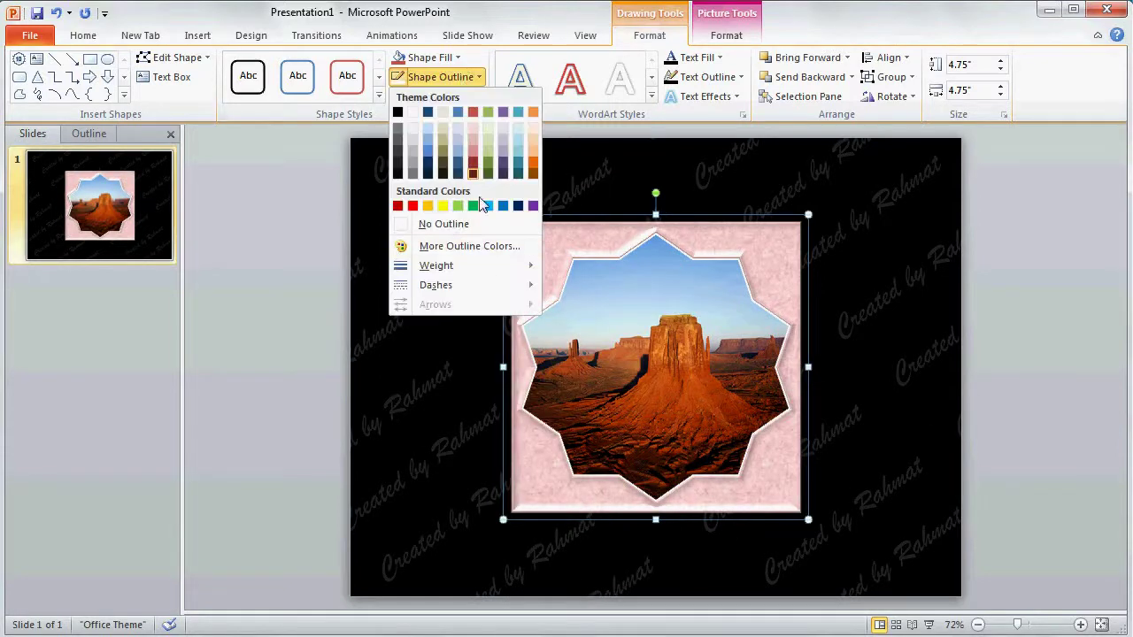
left_click(456, 57)
left_click(467, 98)
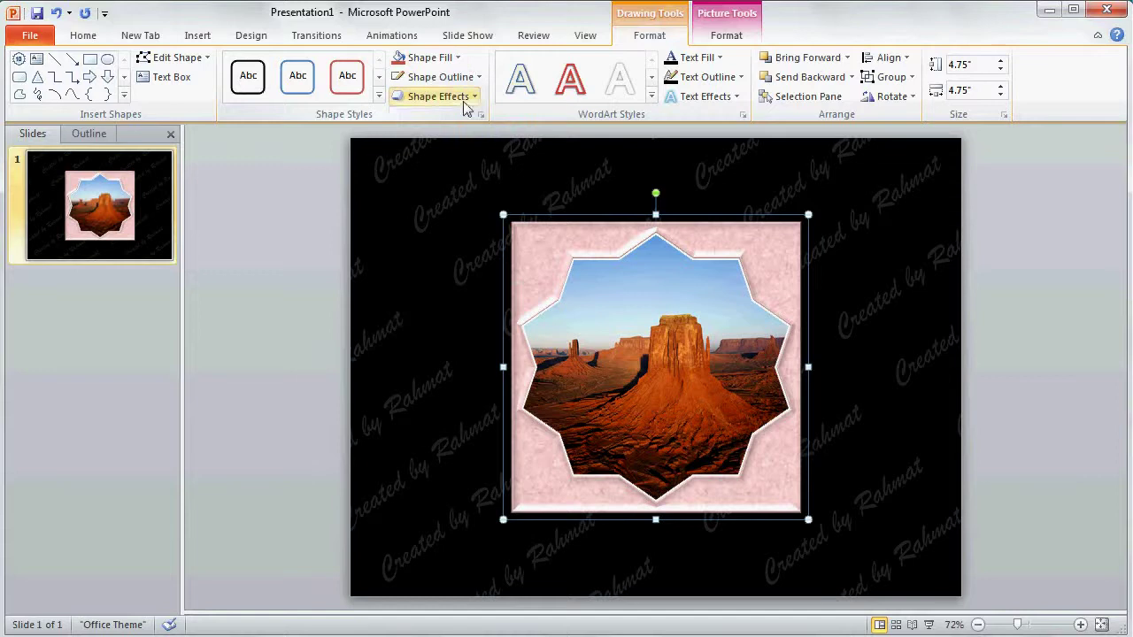
left_click(467, 97)
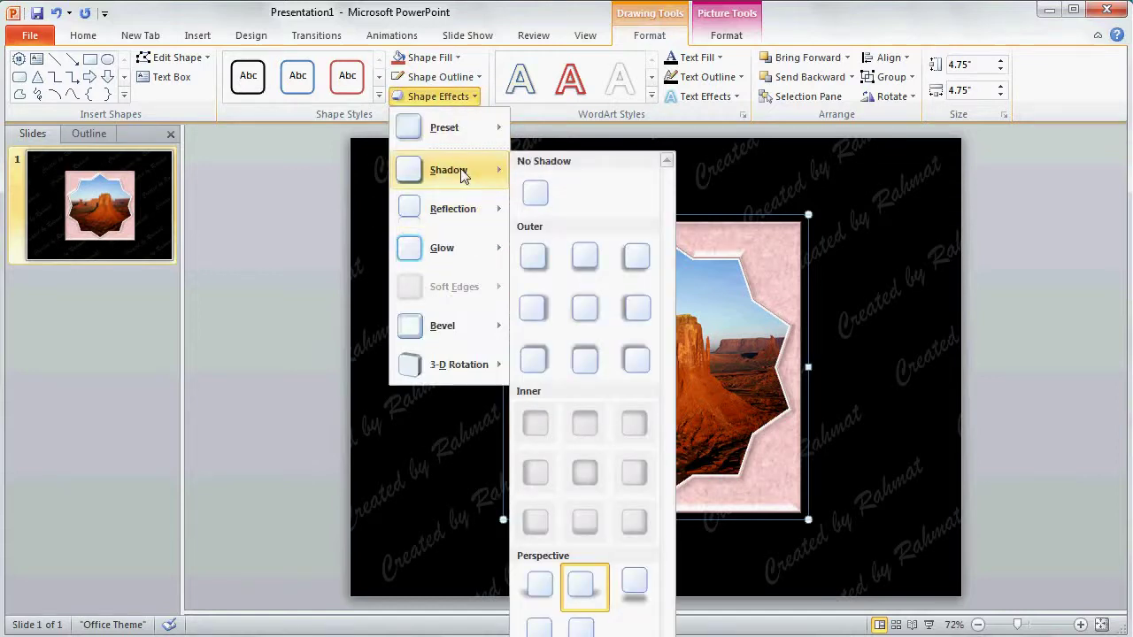
Step: In Shadow Options, change the frame's shadow colour to a theme colour
mouse_move(449, 170)
left_click(566, 630)
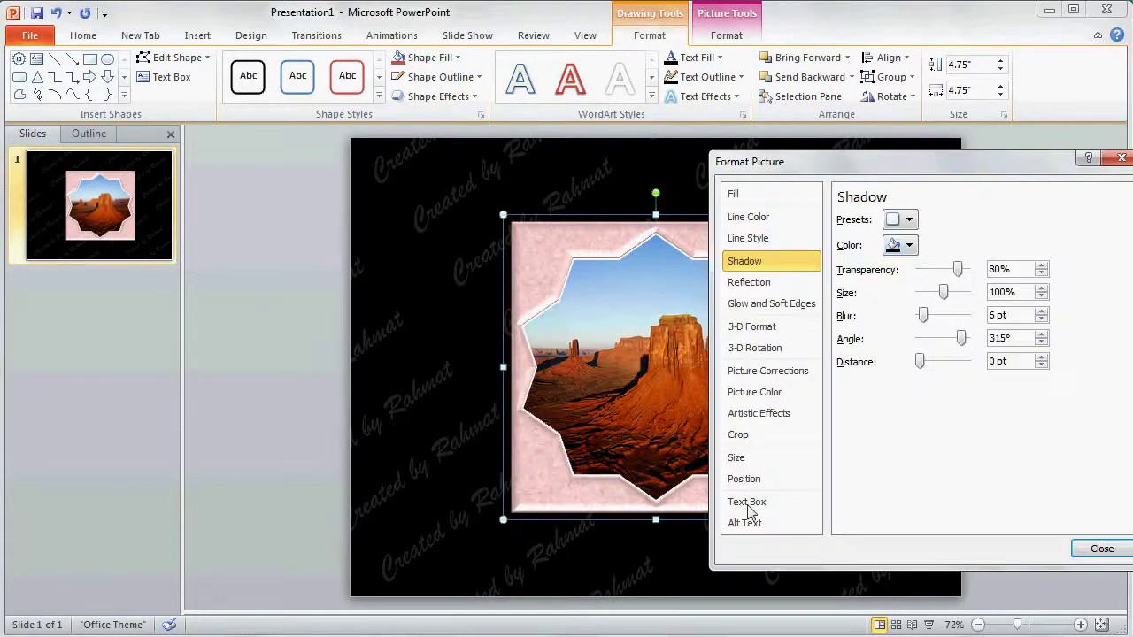
left_click(909, 246)
left_click(920, 281)
left_click(1075, 549)
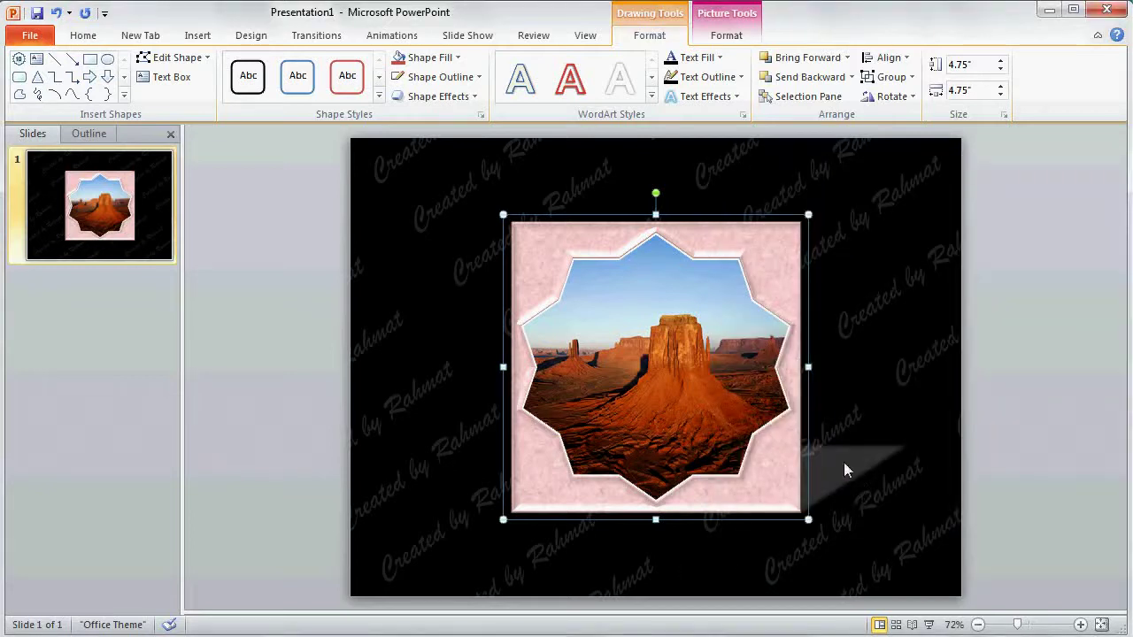
Step: Start the slide show from the beginning to view the framed desert photo
left_click(469, 37)
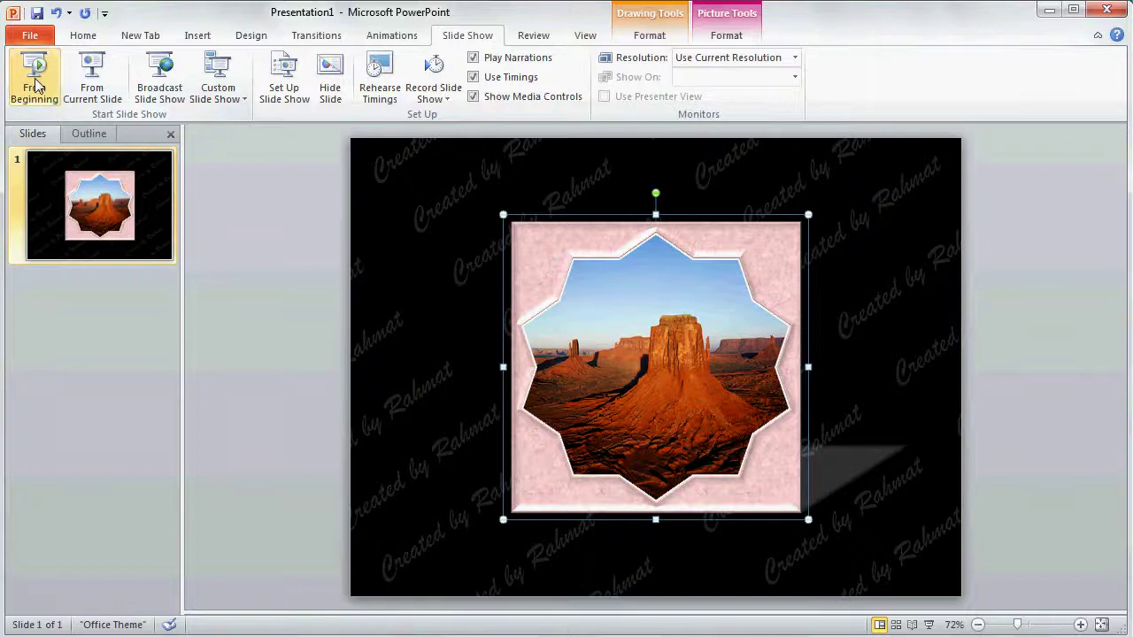
left_click(34, 76)
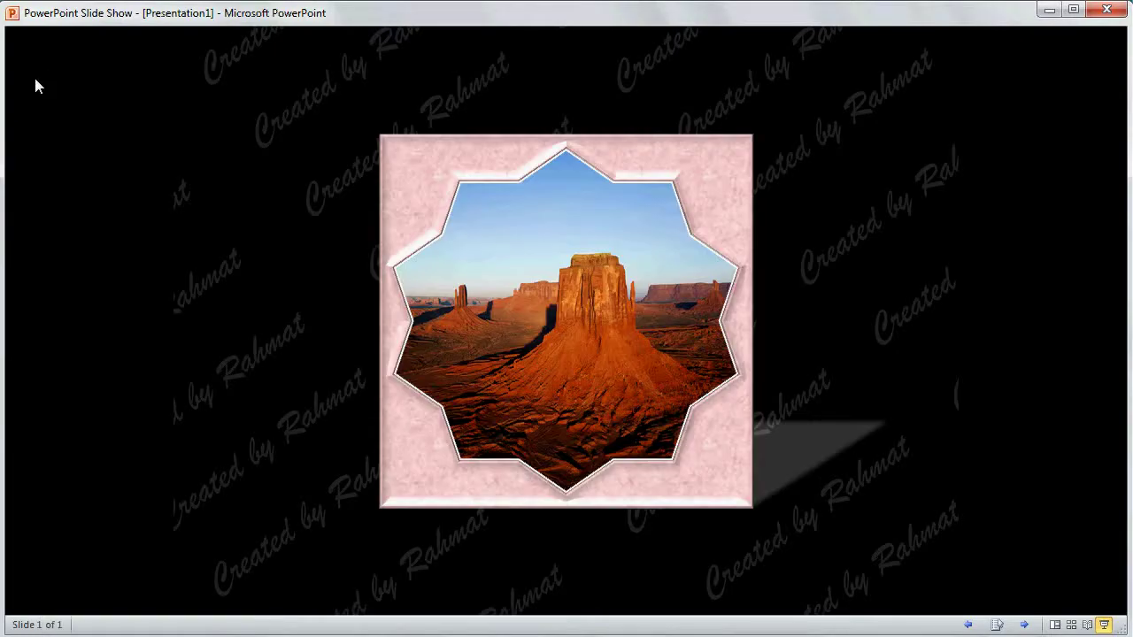